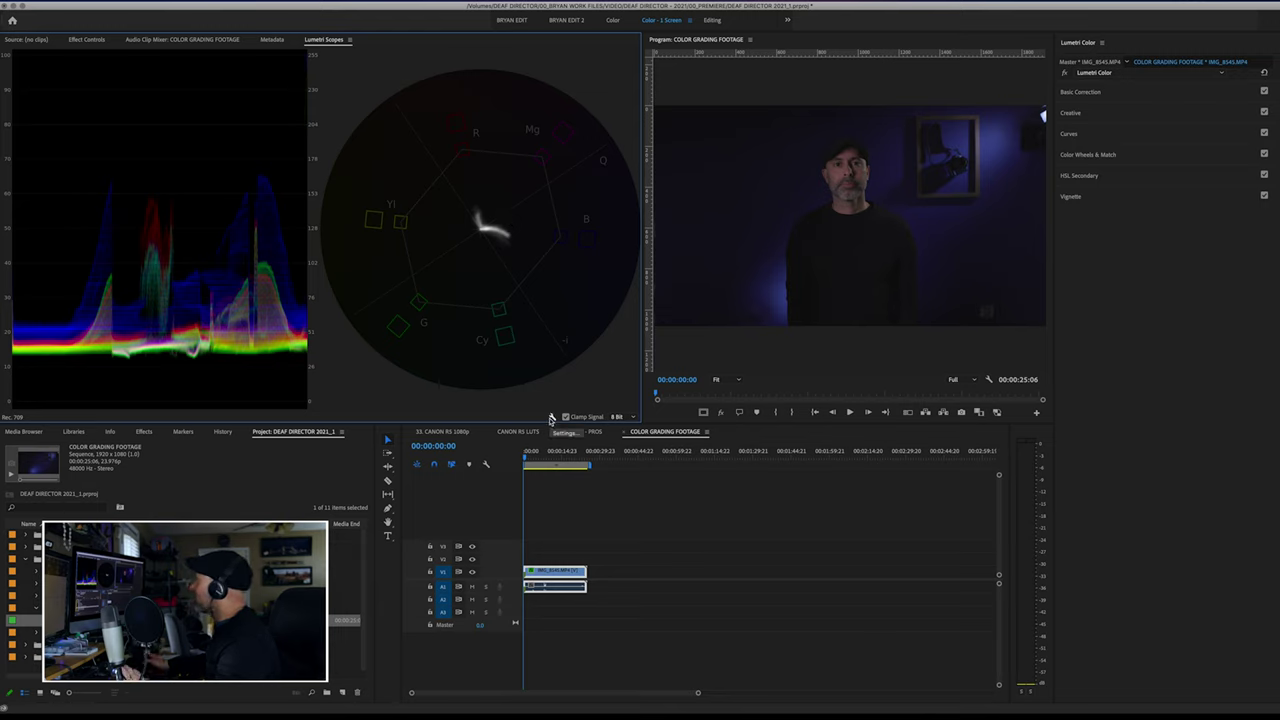
- Hide the YUV vectorscope so the Lumetri Scopes display only the RGB waveform
click(550, 418)
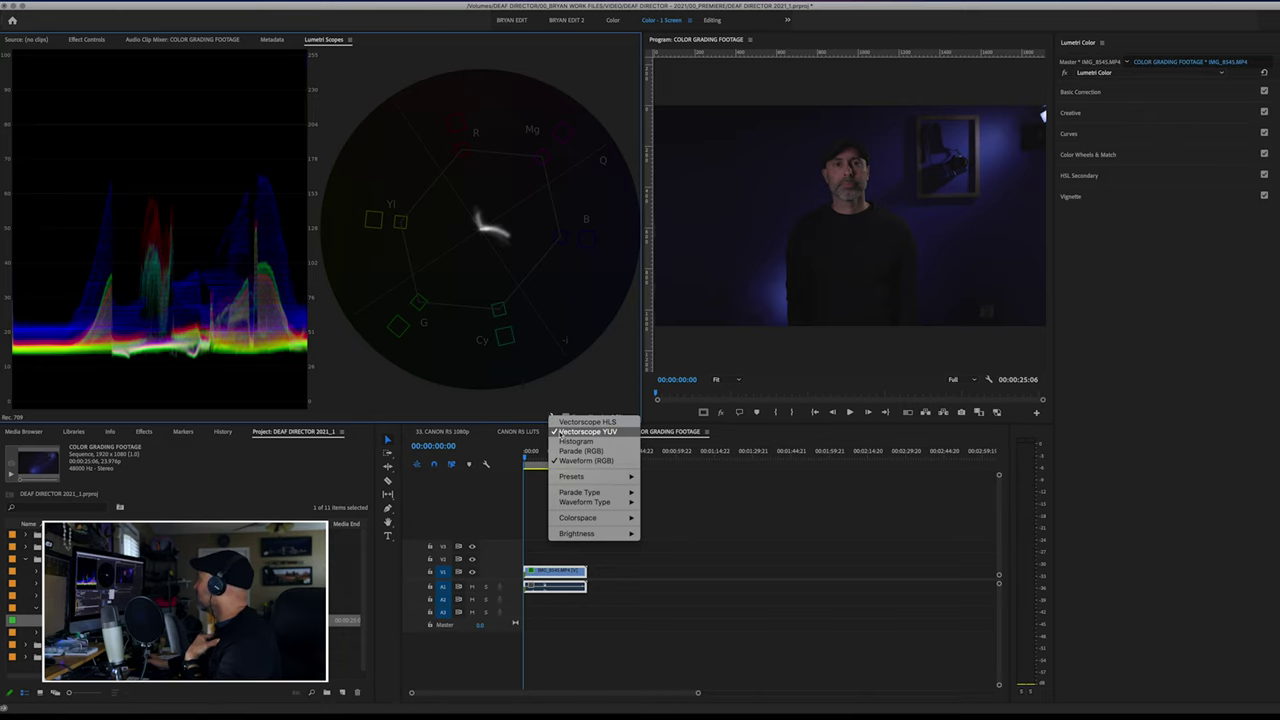
click(559, 431)
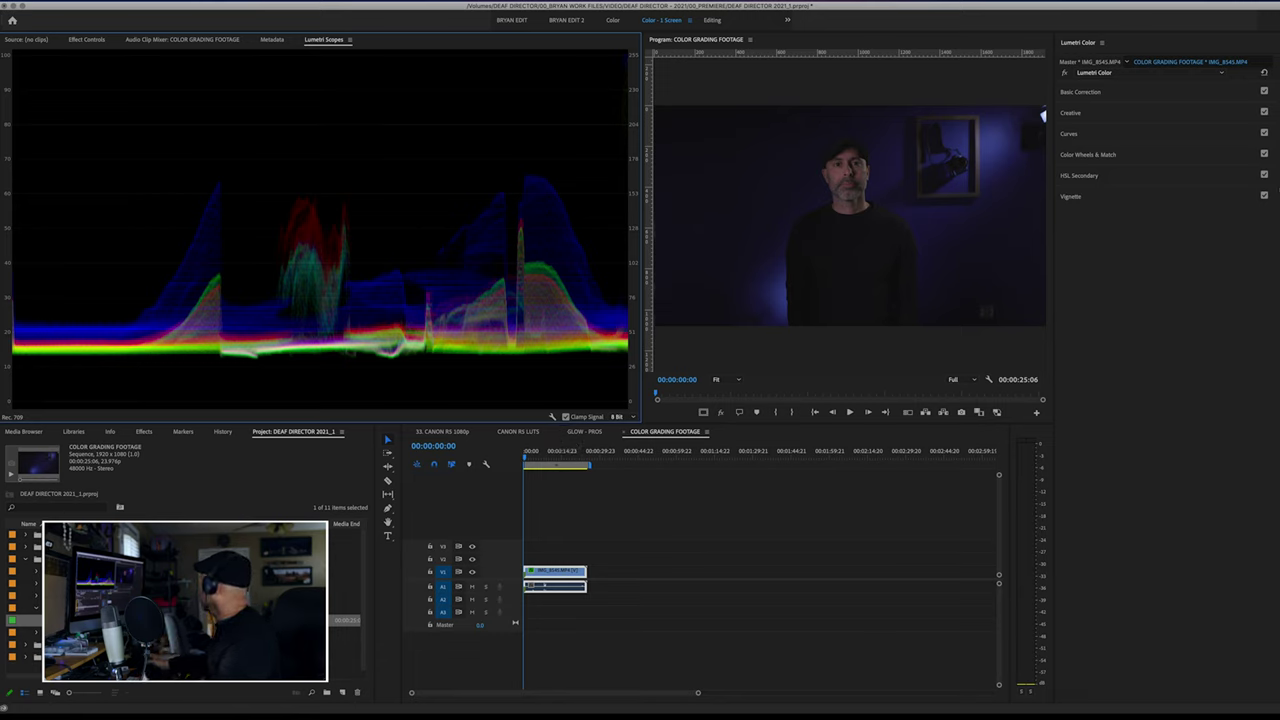
- In Basic Correction, raise the clip's Whites to about 70 and lower its Blacks to about -78
click(1124, 94)
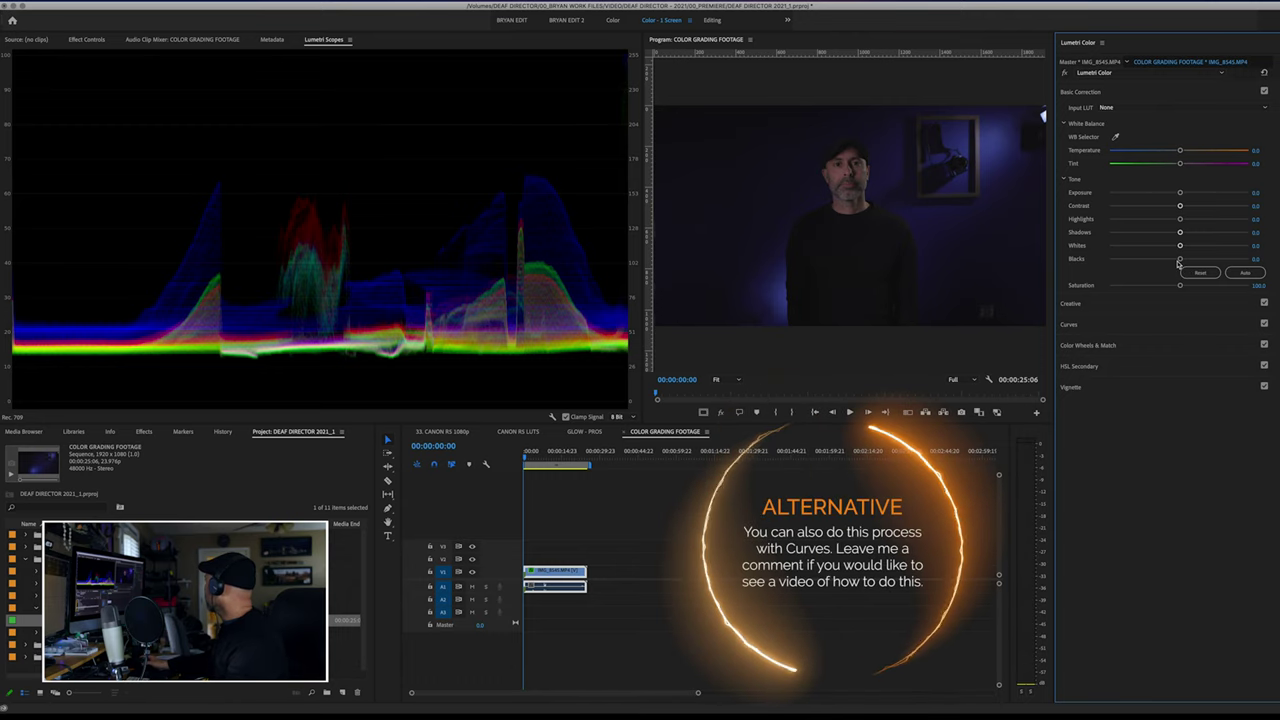
drag(1180, 259, 1149, 266)
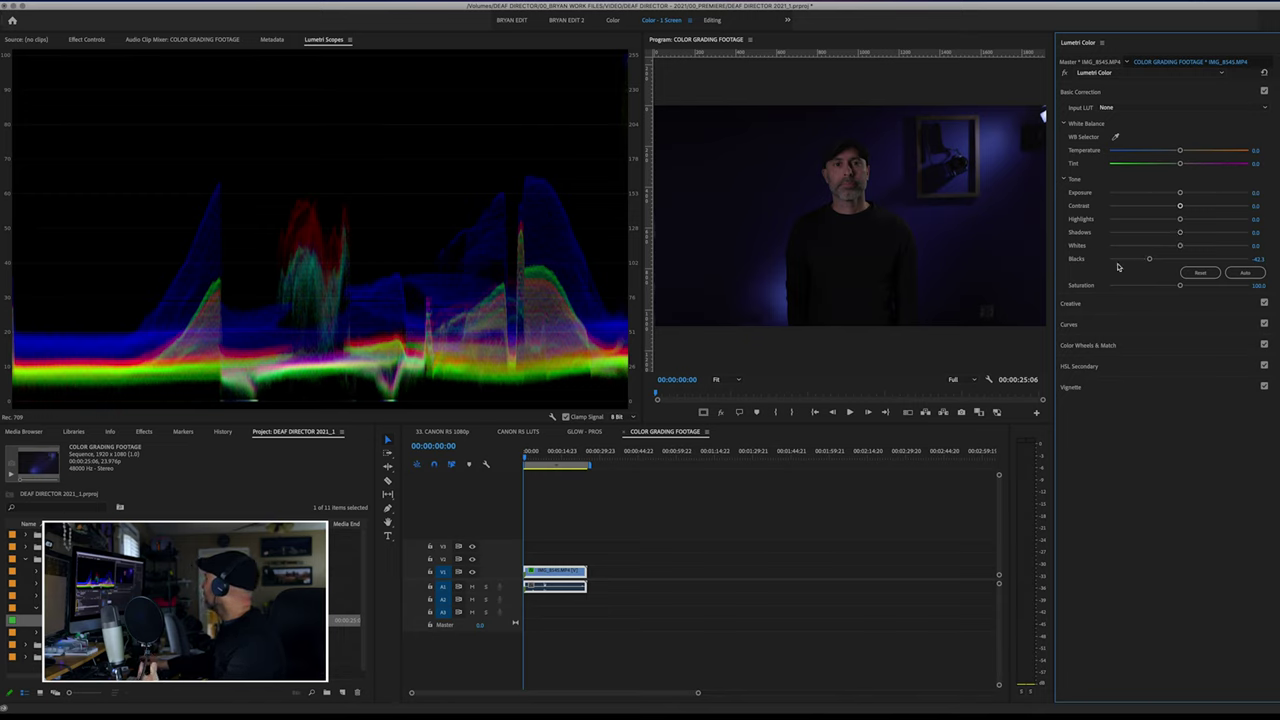
drag(1150, 260, 1146, 261)
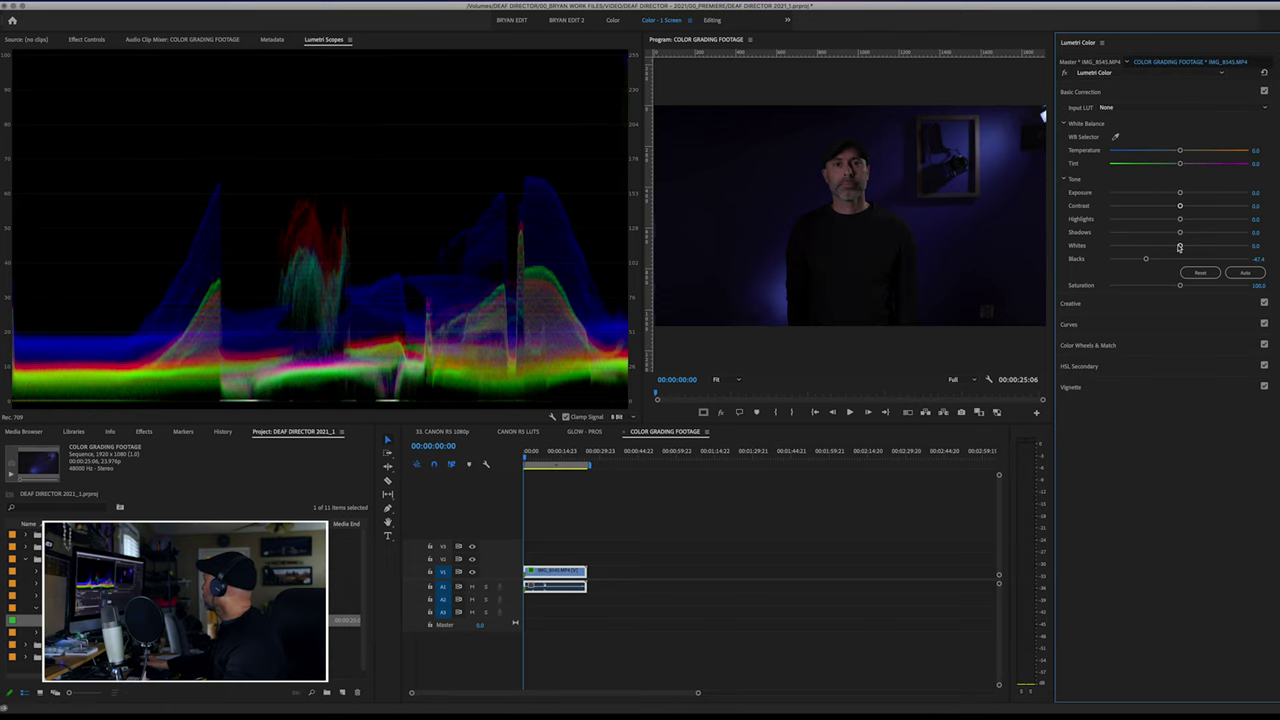
drag(1185, 246, 1213, 246)
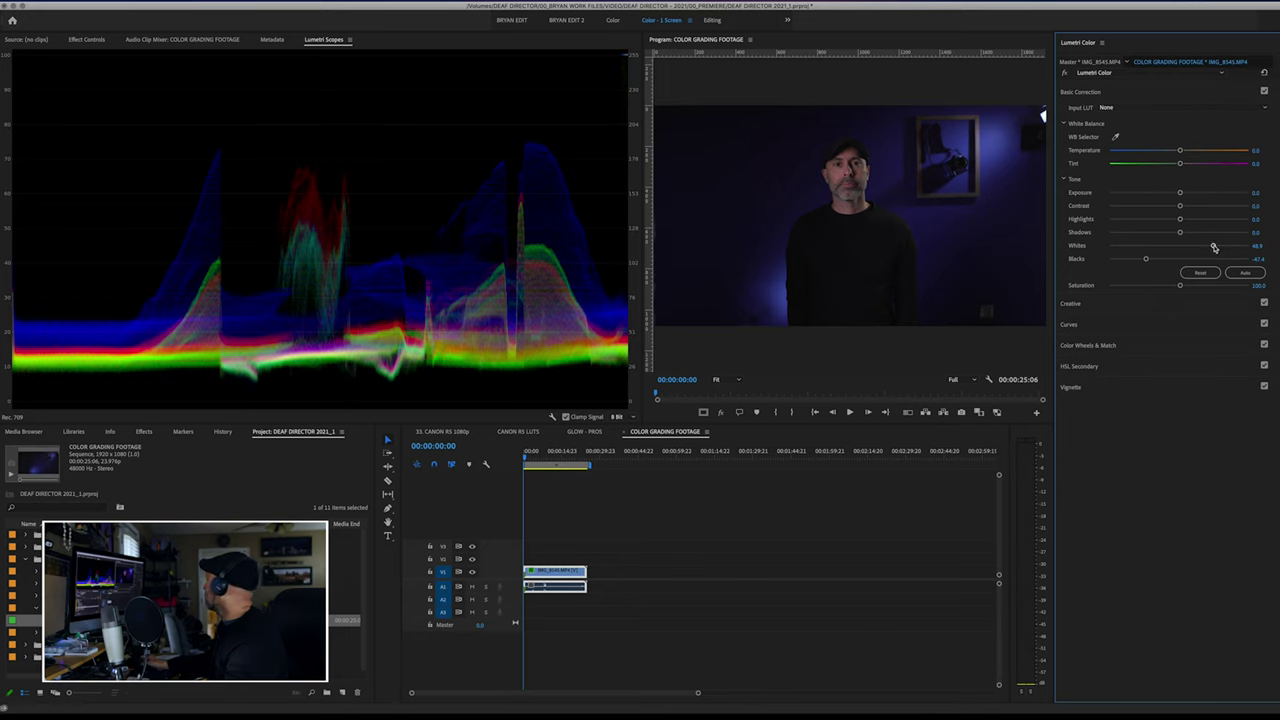
drag(1214, 247, 1228, 244)
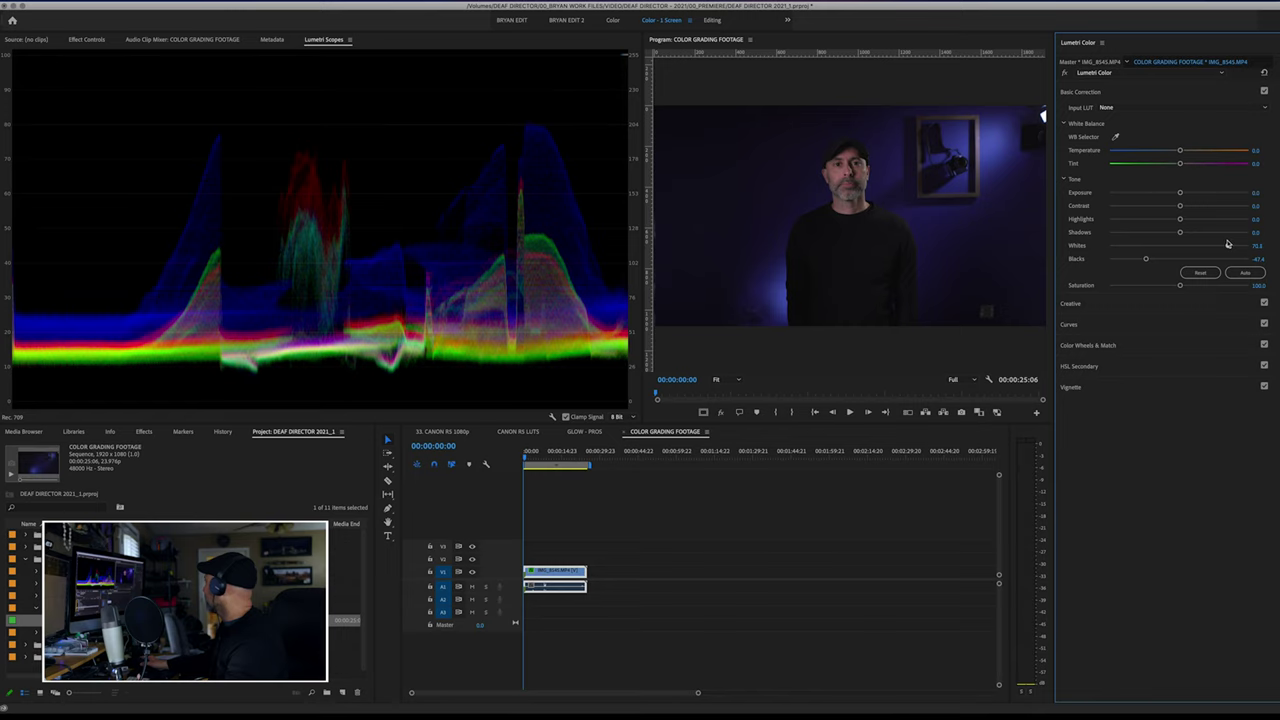
drag(1146, 262, 1125, 262)
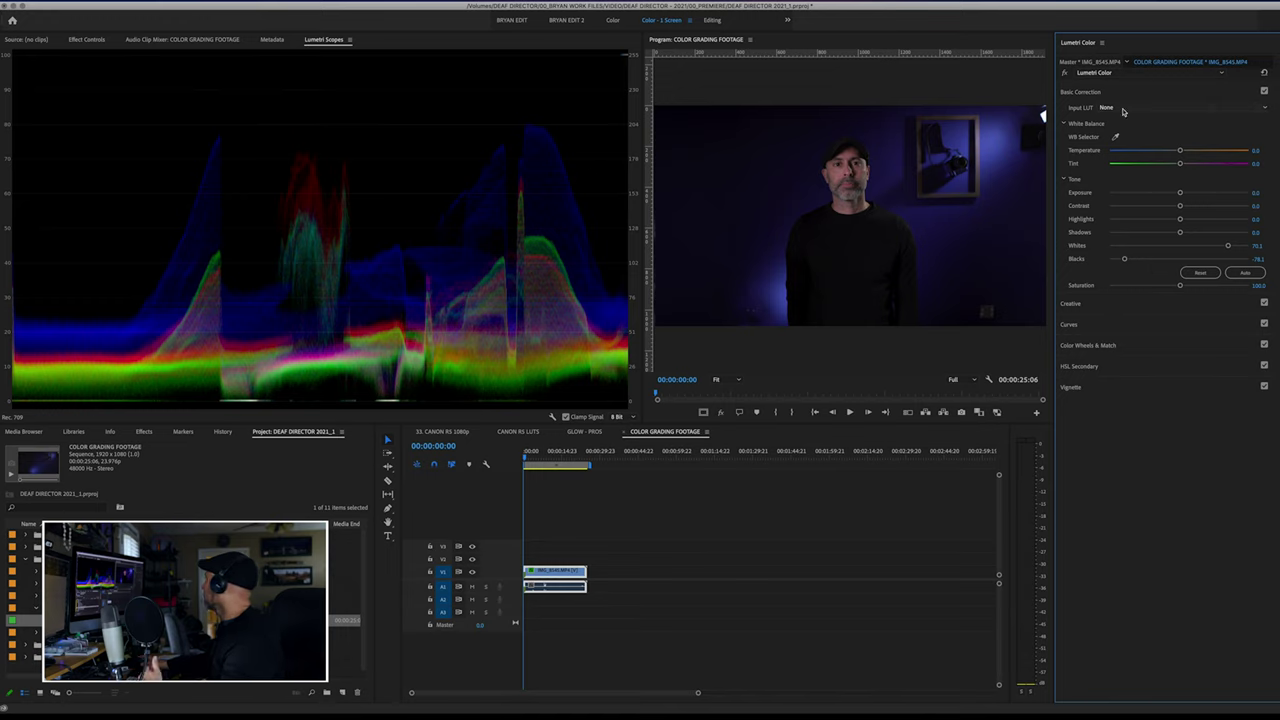
- Raise the Saturation to about 120 and compare the clip with the Lumetri Color effect switched off and on
click(1188, 287)
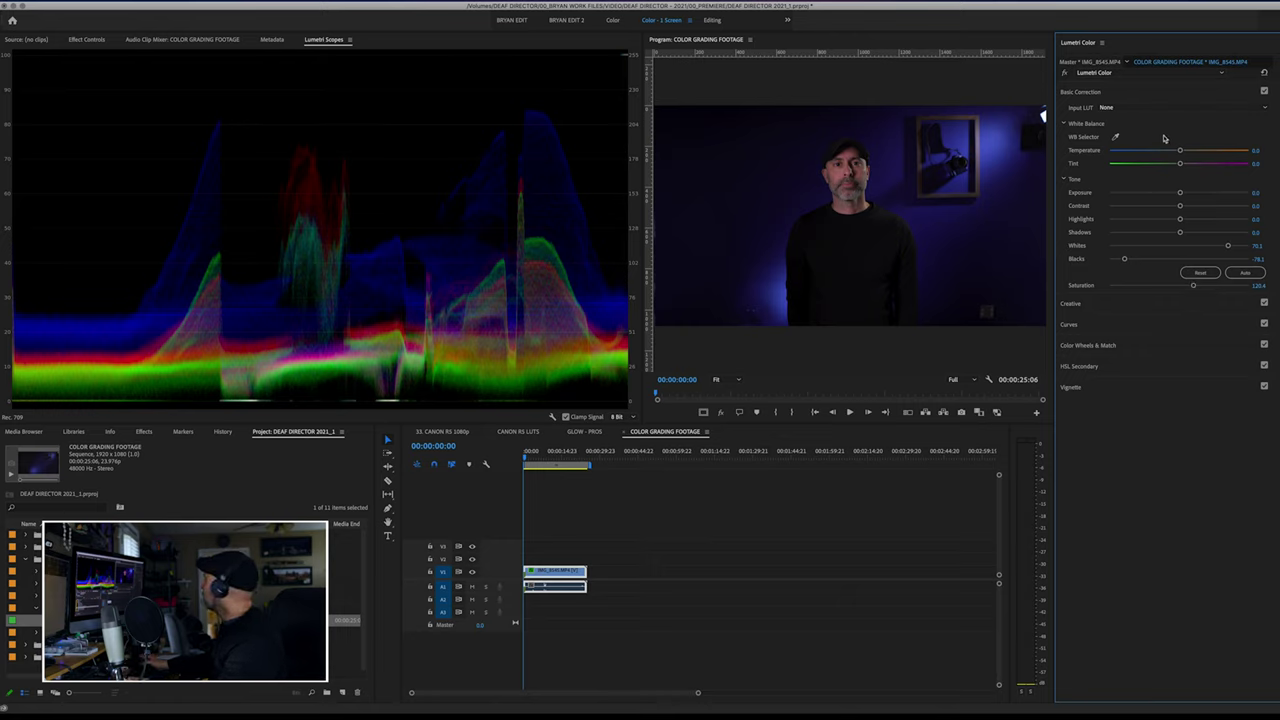
click(1064, 73)
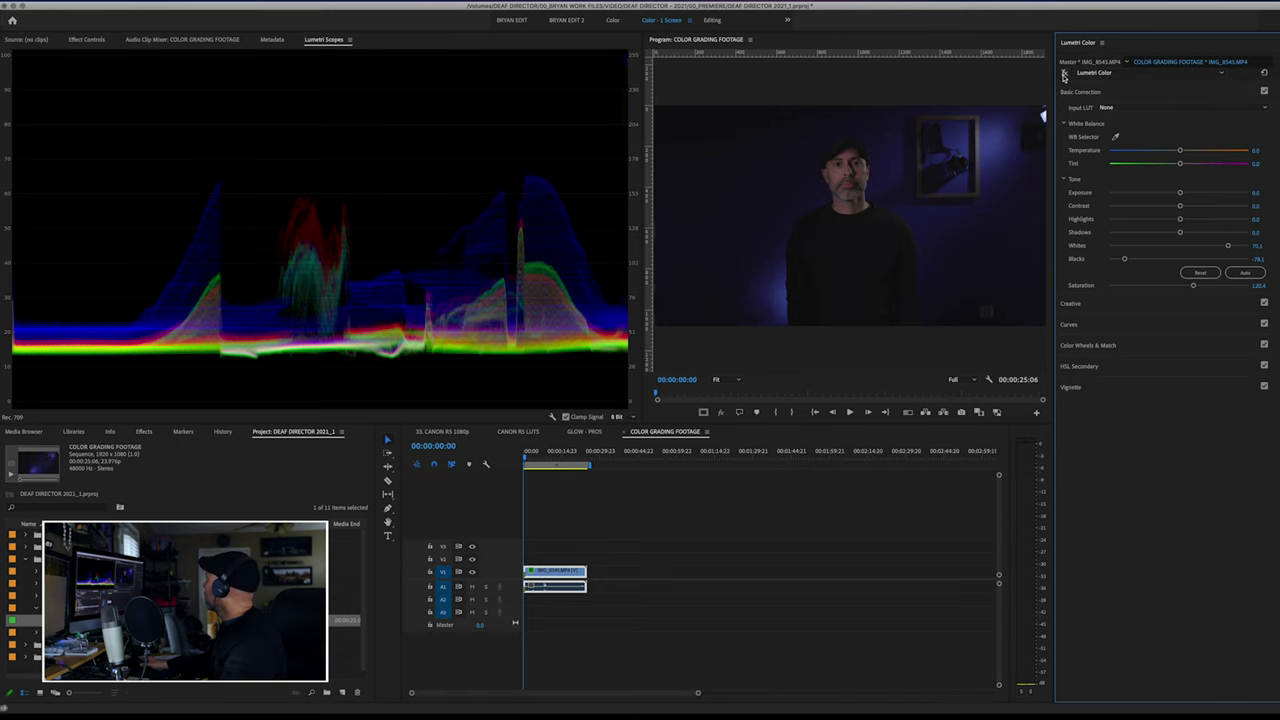
click(1064, 73)
click(1064, 73)
click(1064, 73)
click(1064, 73)
click(1064, 73)
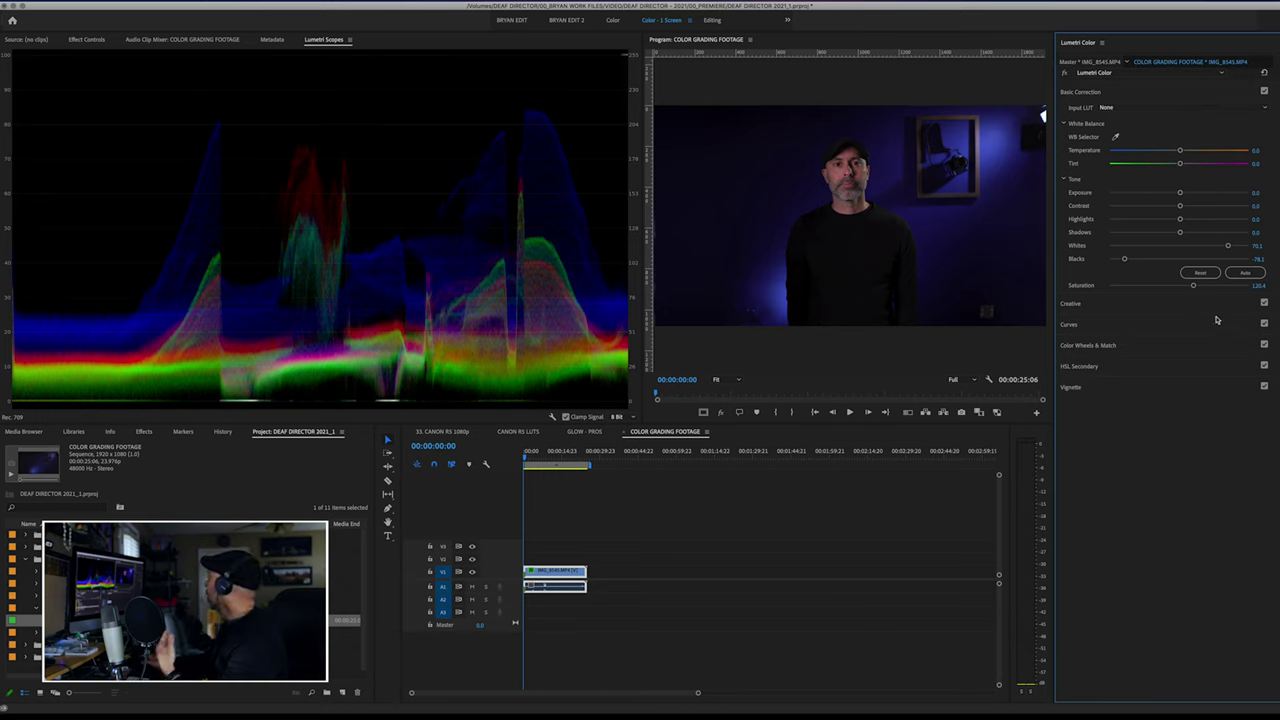
- Add a control point at the centre of the RGB curve and raise the Contrast slightly in Basic Correction
click(1118, 327)
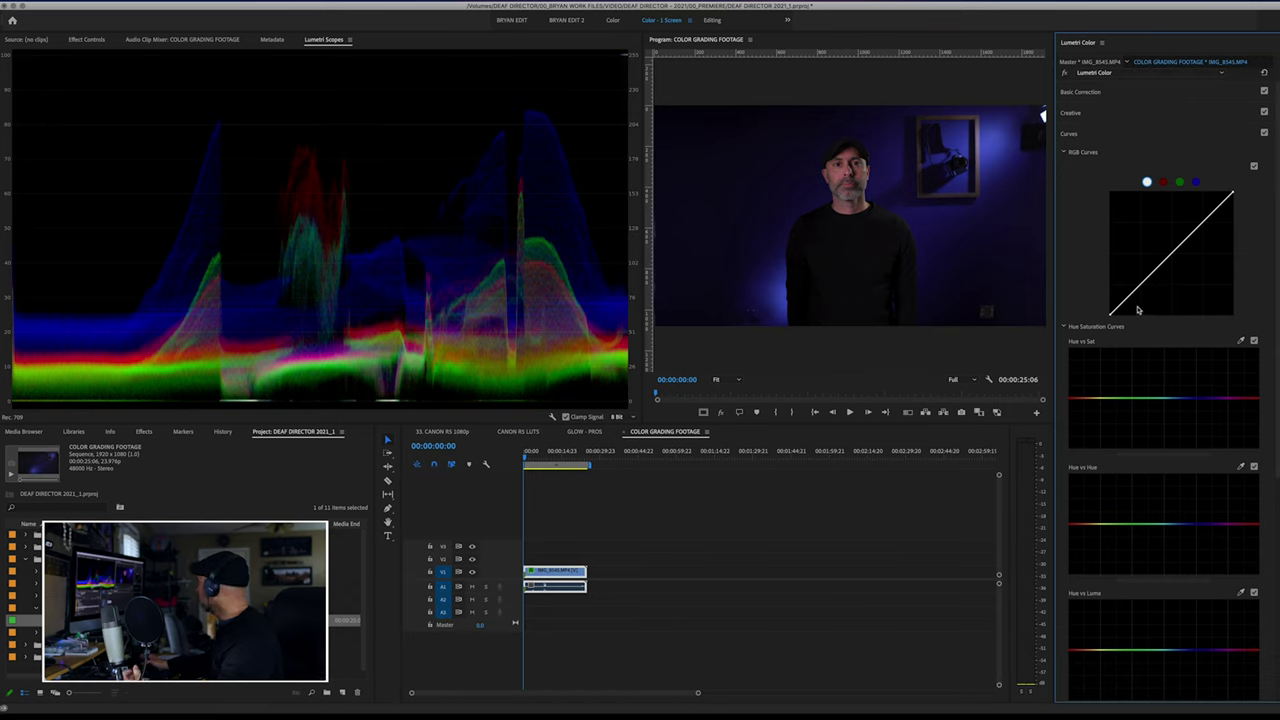
click(1170, 256)
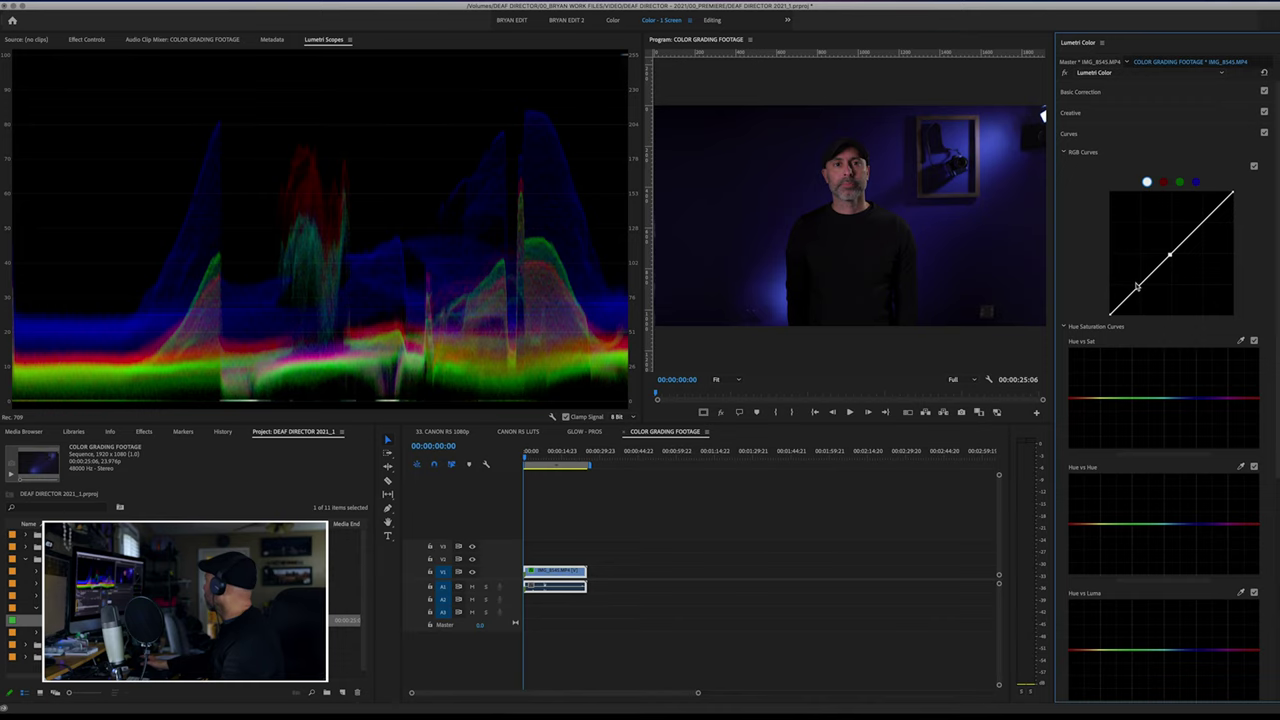
click(1116, 94)
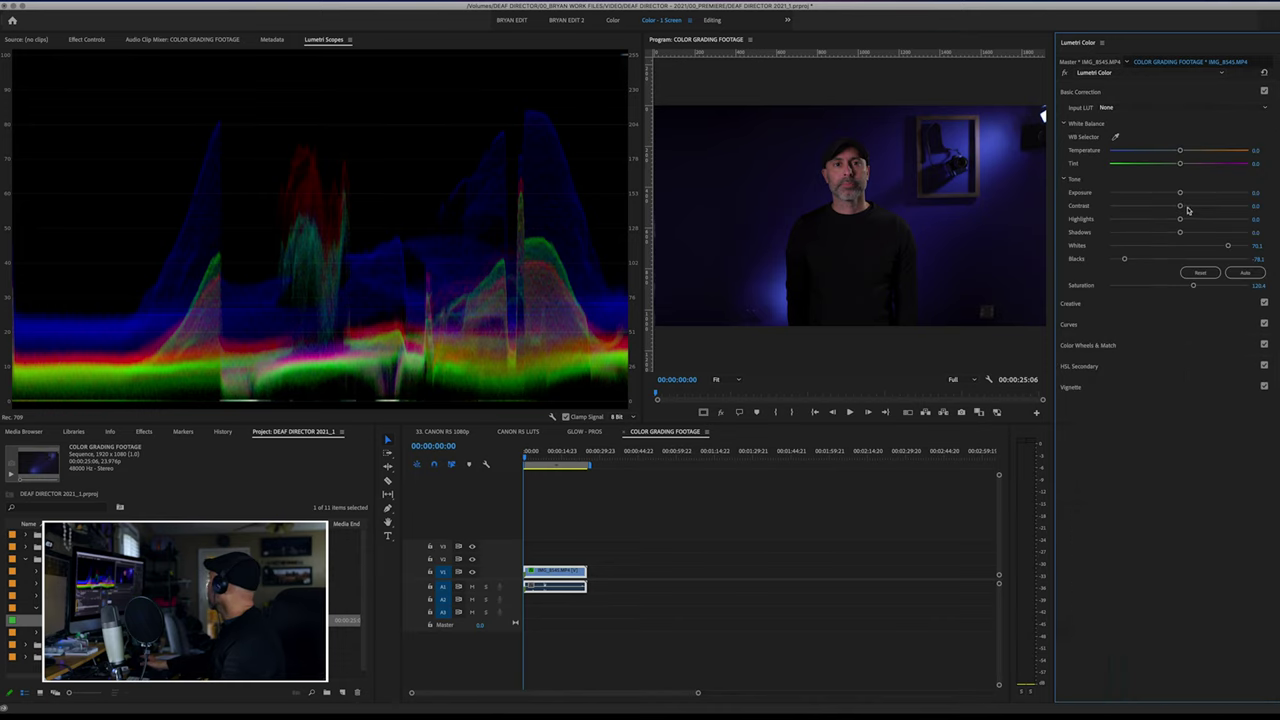
drag(1187, 207, 1195, 207)
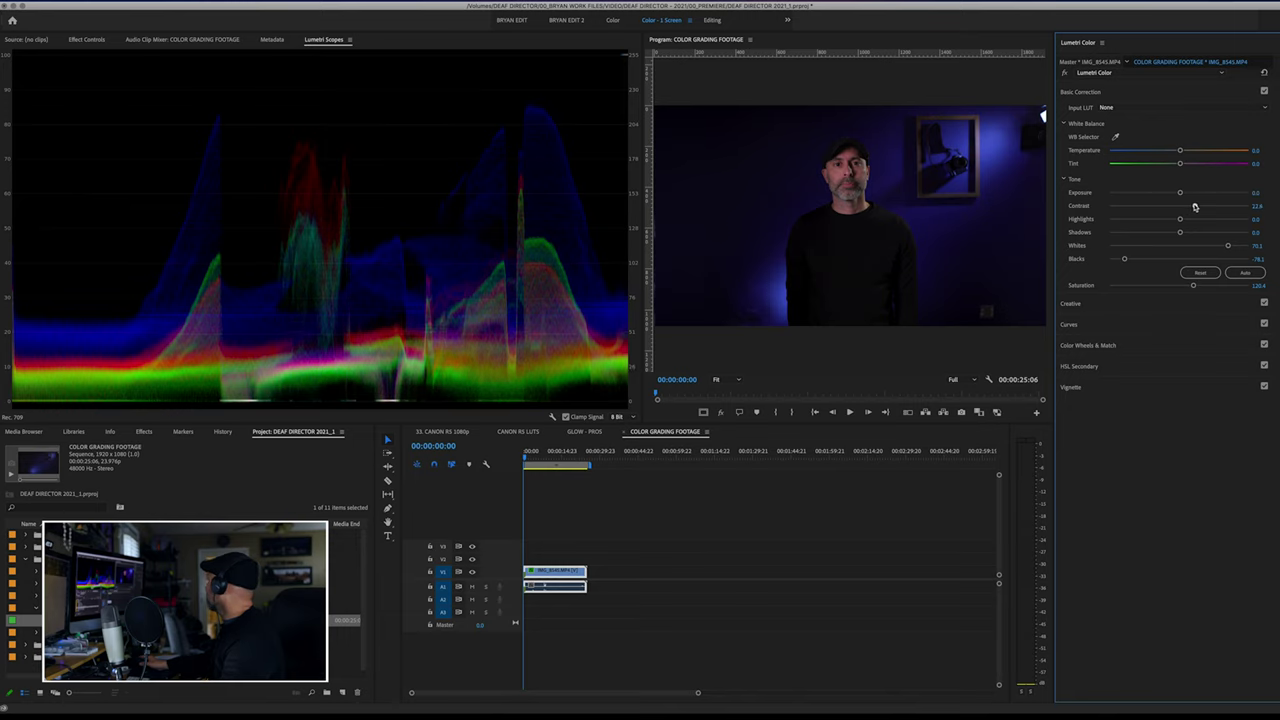
drag(1193, 206, 1190, 205)
- Shape the white RGB curve by adding shadow and highlight points, pulling the black point slightly inward and lifting the midtones a little
click(1116, 325)
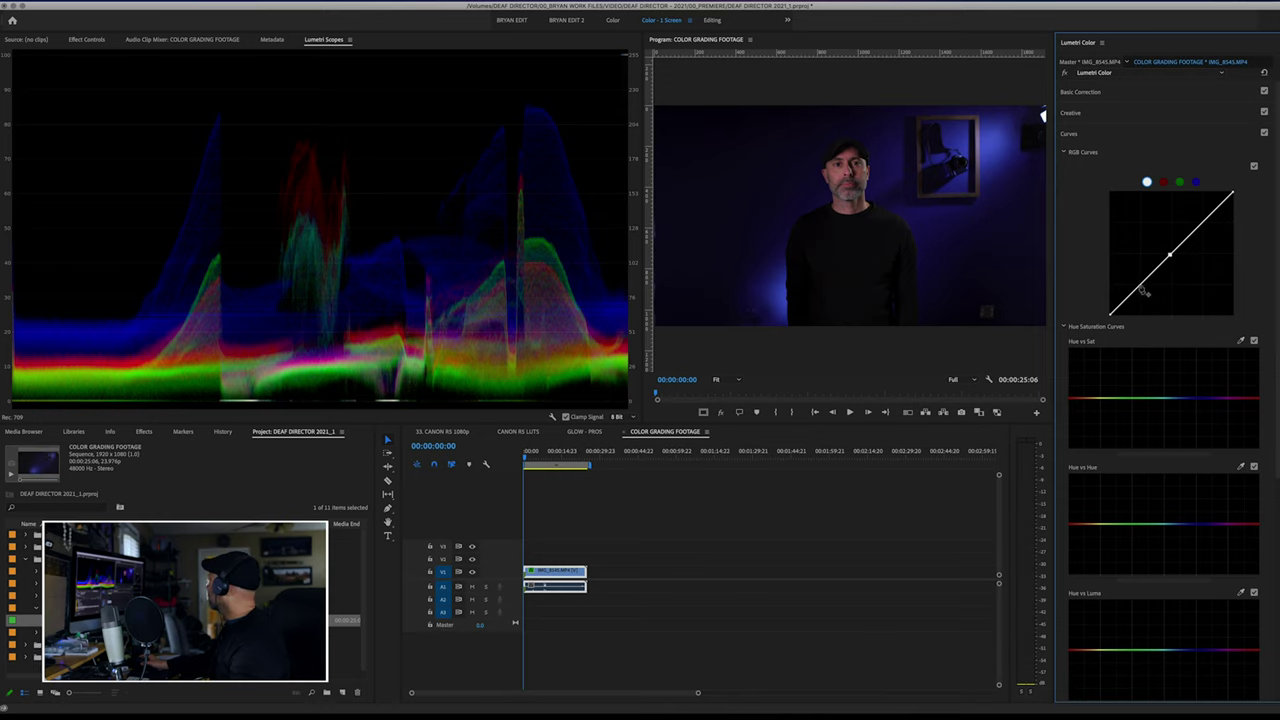
click(1140, 287)
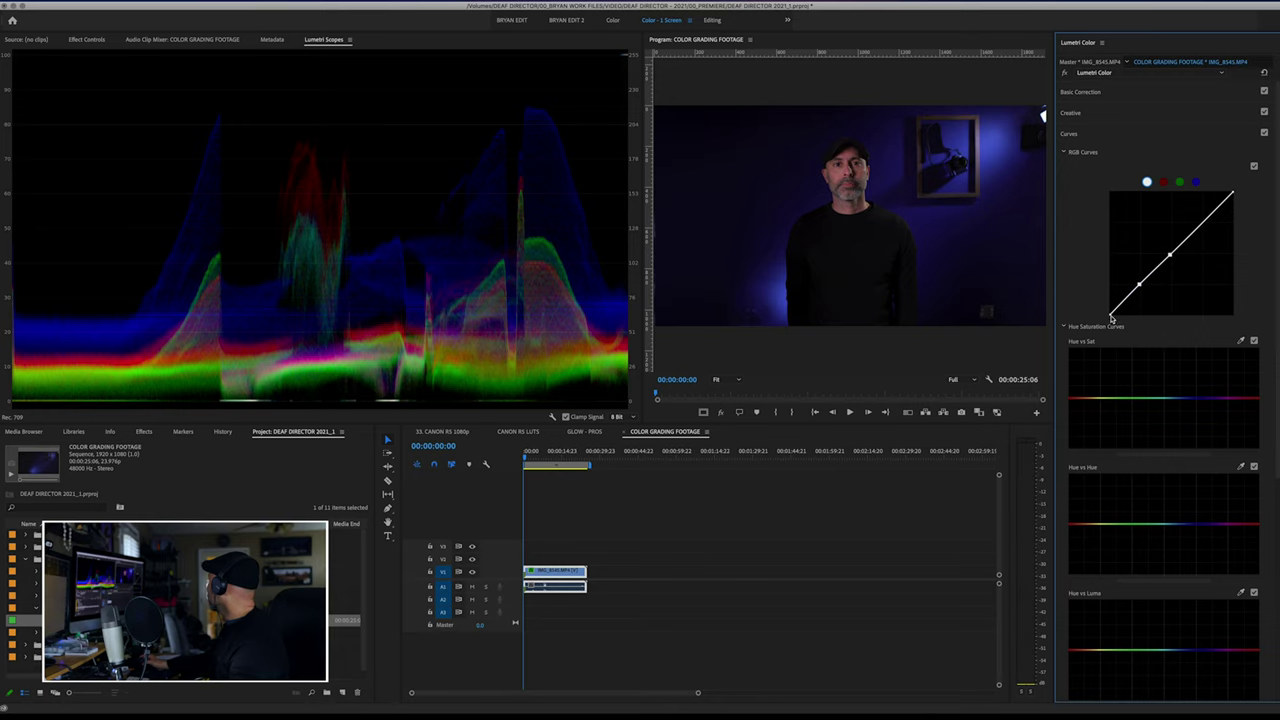
drag(1112, 318, 1111, 313)
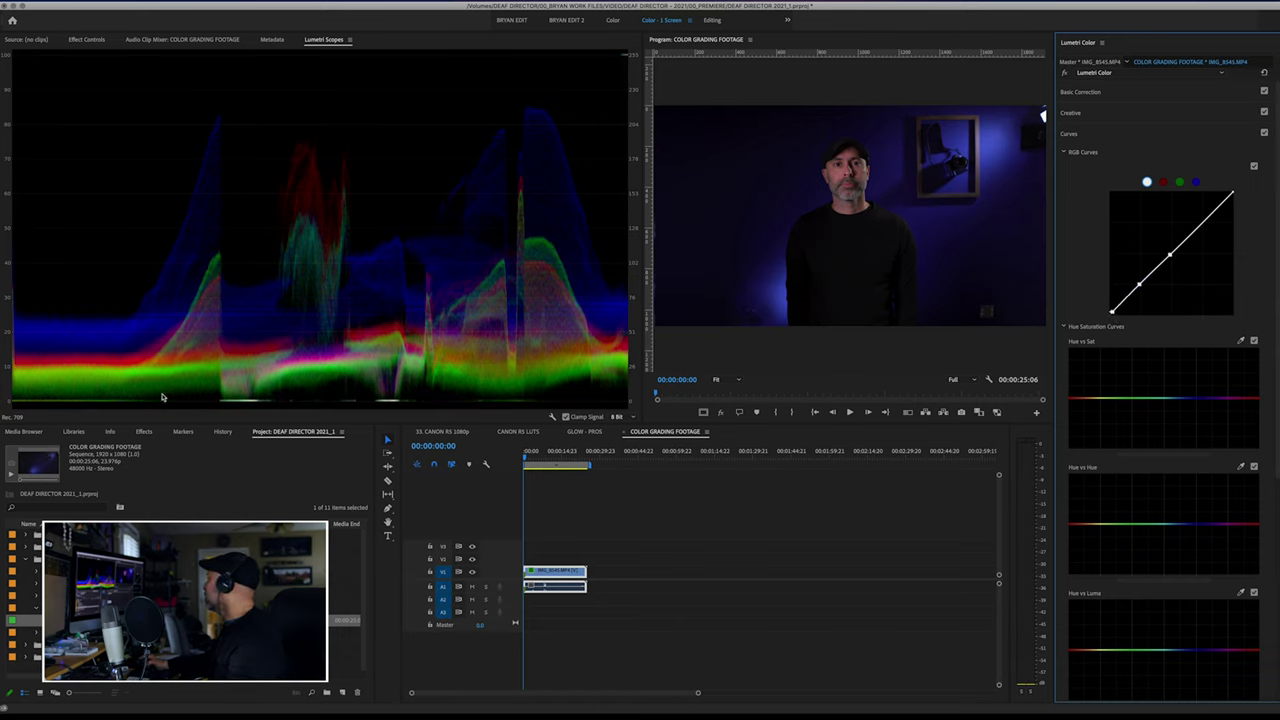
drag(1114, 315, 1138, 290)
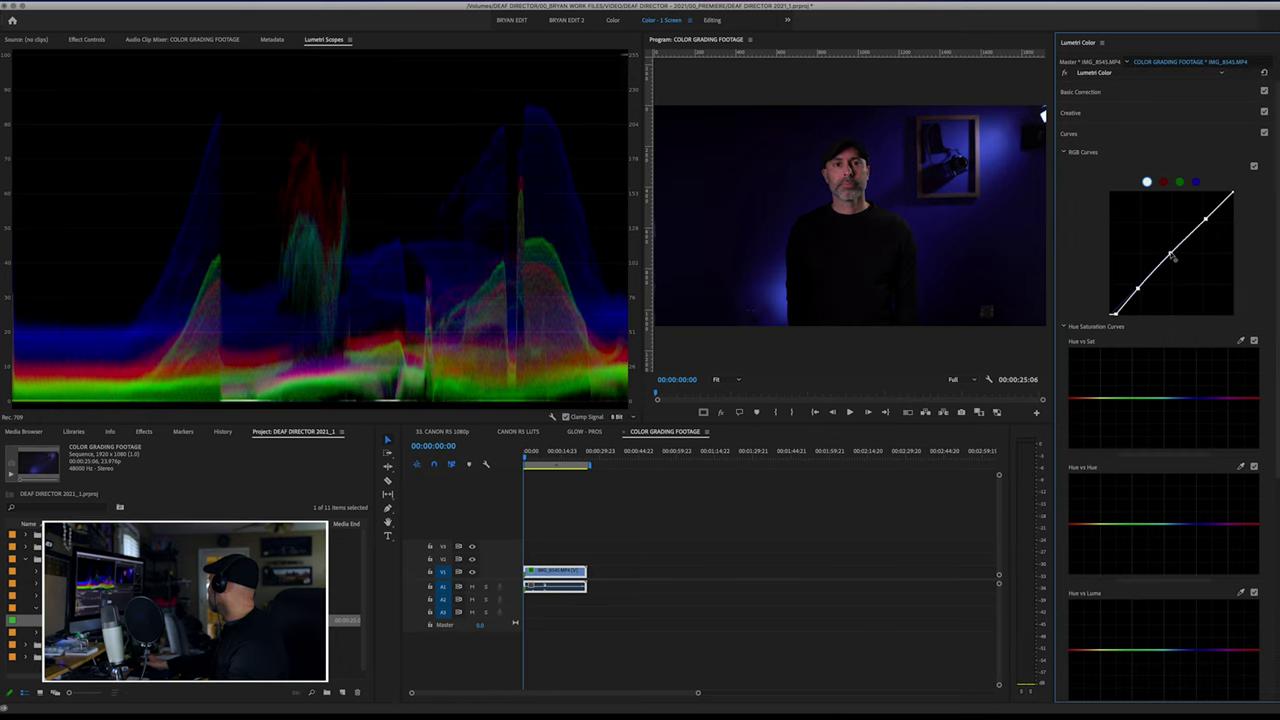
drag(1173, 256, 1209, 220)
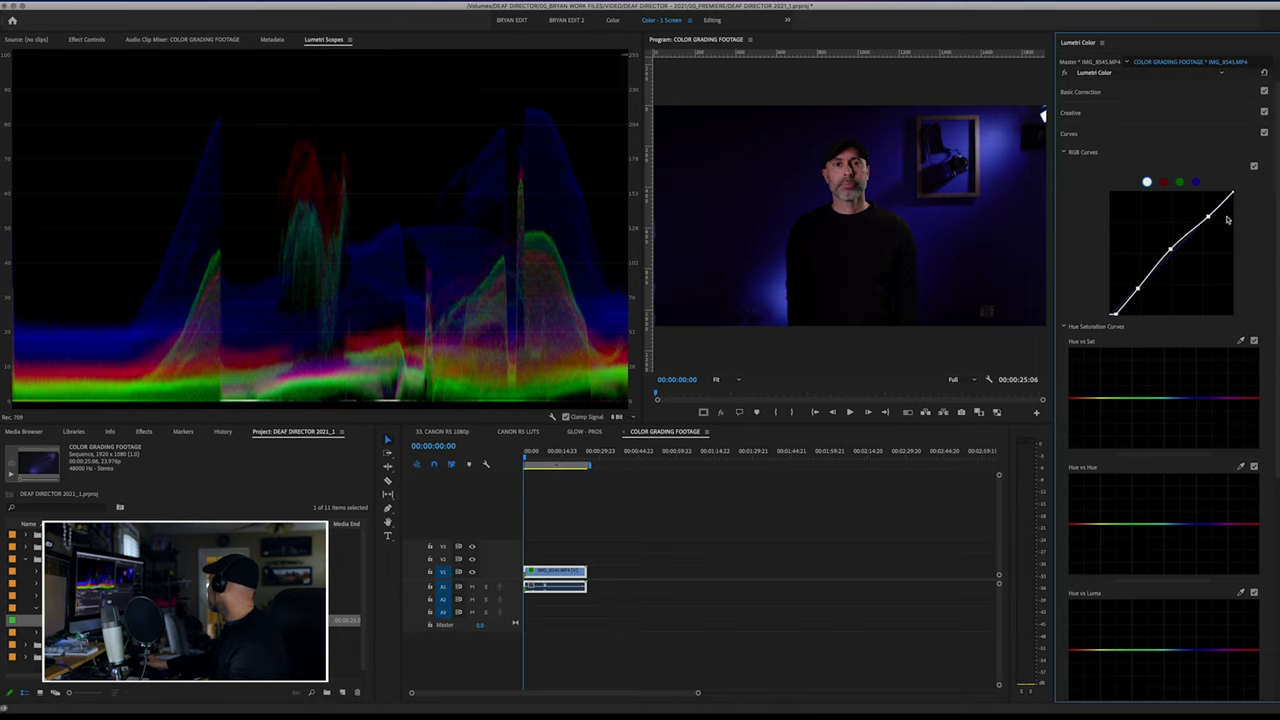
- Compare the image with the Curves adjustments switched off and on
click(1263, 133)
click(1263, 133)
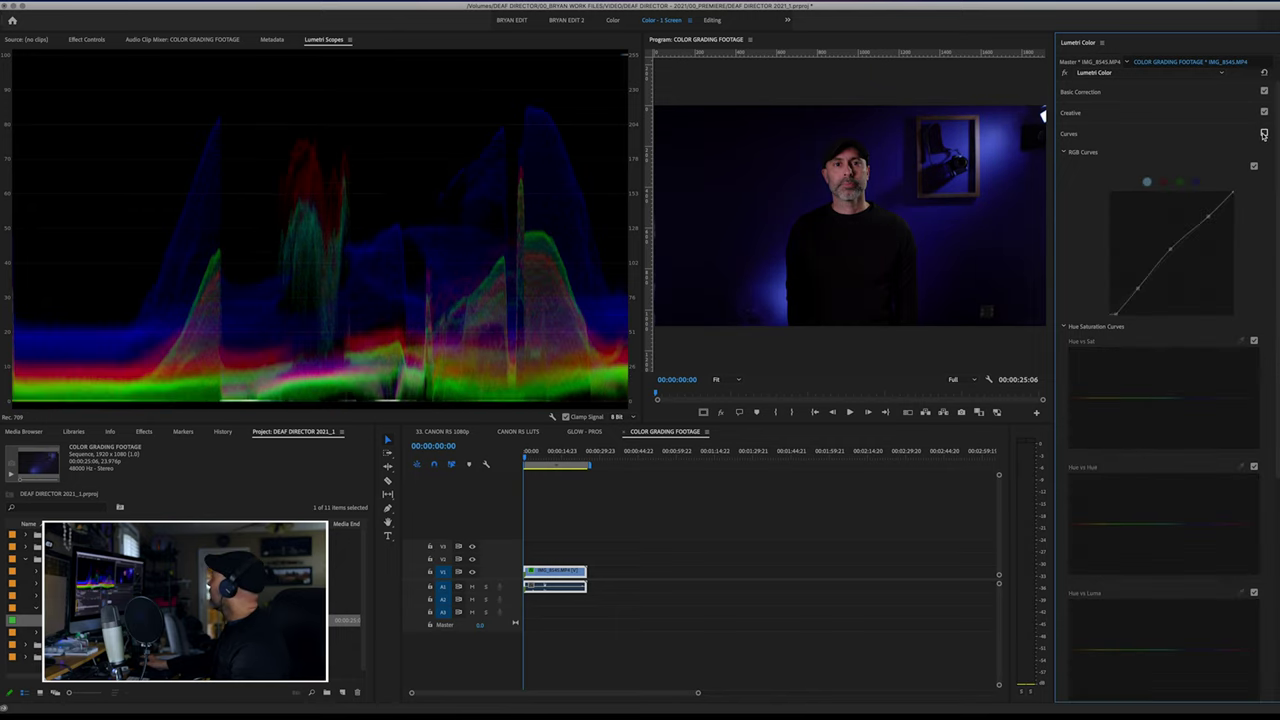
click(1263, 133)
click(1263, 133)
click(1263, 133)
click(1263, 133)
click(1263, 133)
click(1263, 133)
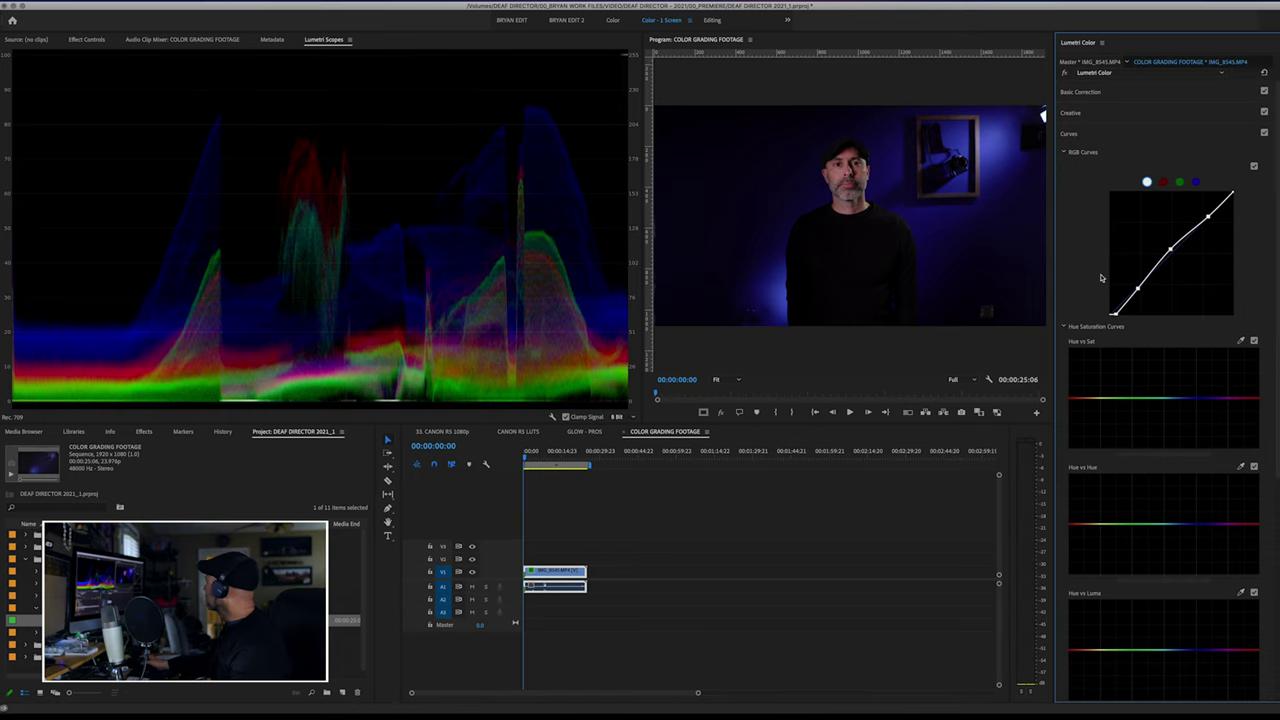
- Sample the blue wall for the Hue vs Sat curve and raise the blue point slightly to increase its saturation
scroll(1106, 373, down, 3)
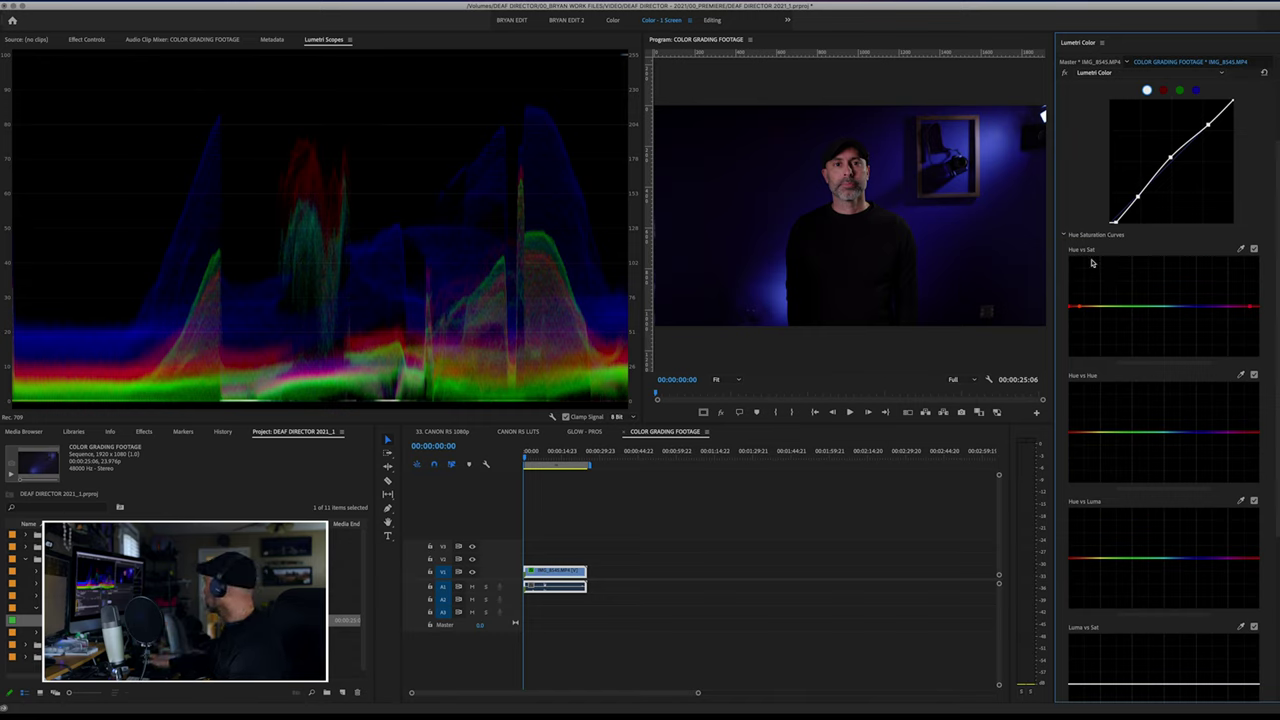
click(1242, 249)
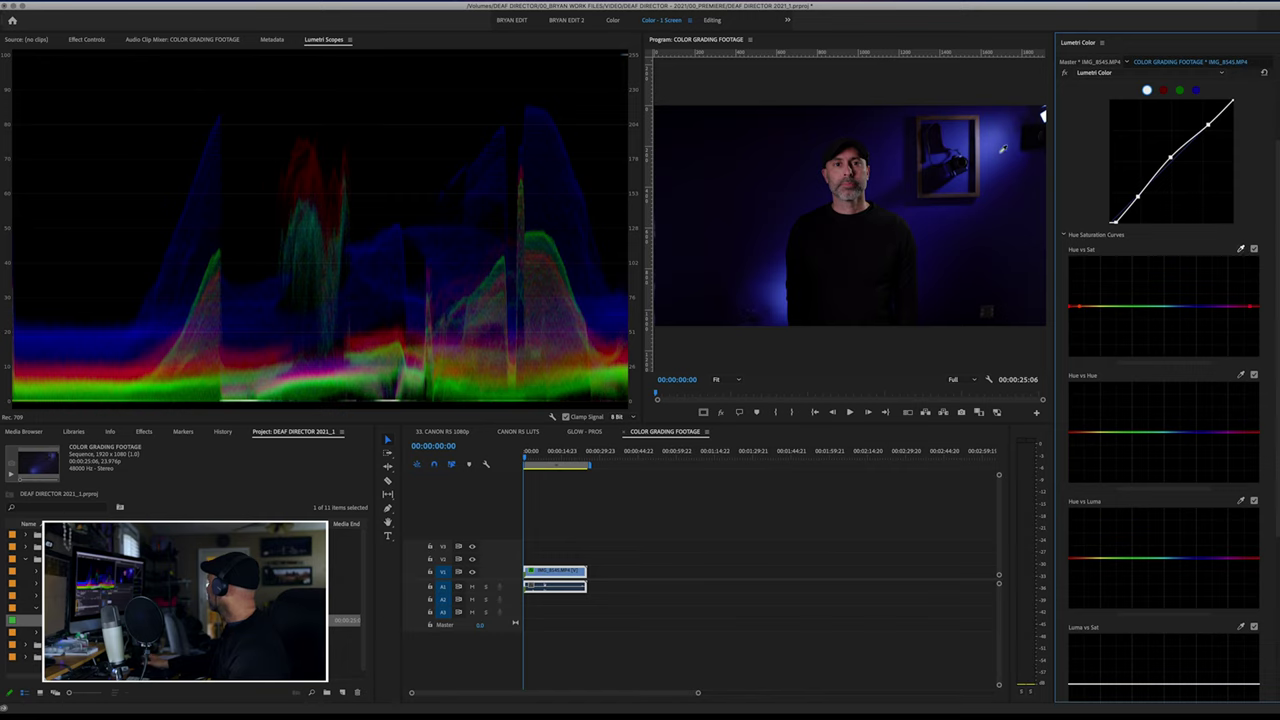
click(998, 155)
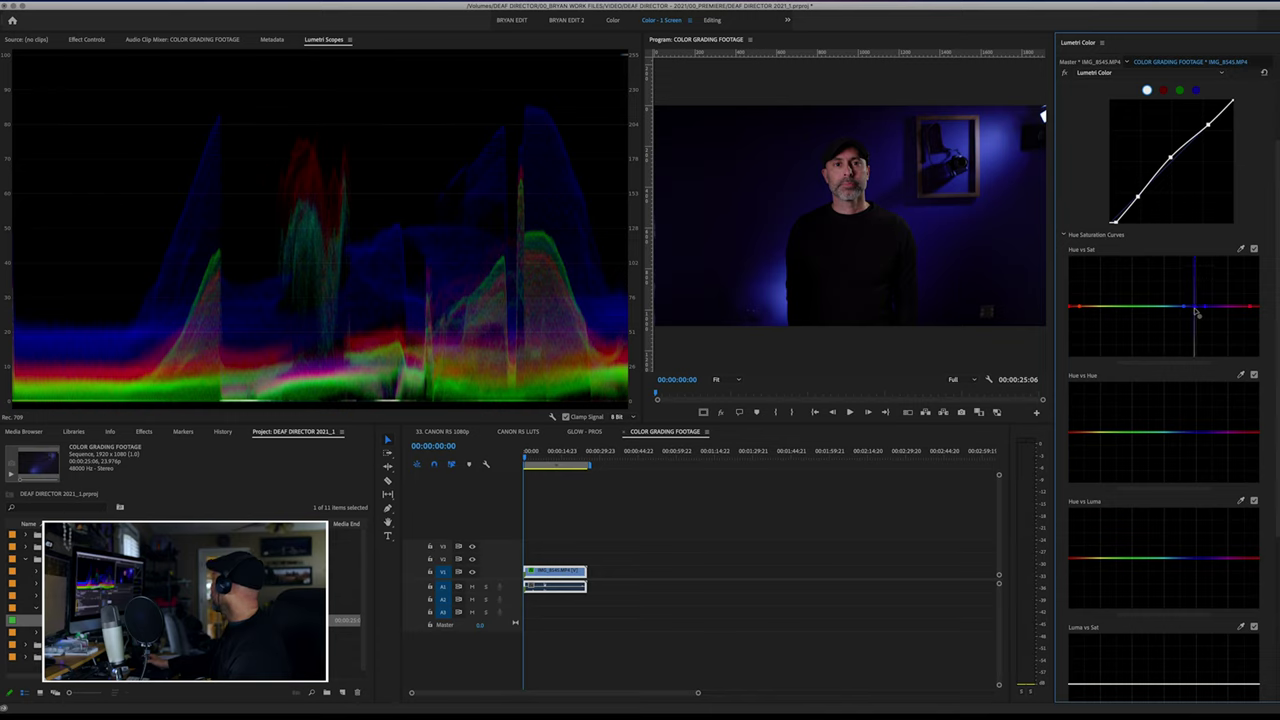
drag(1196, 308, 1194, 299)
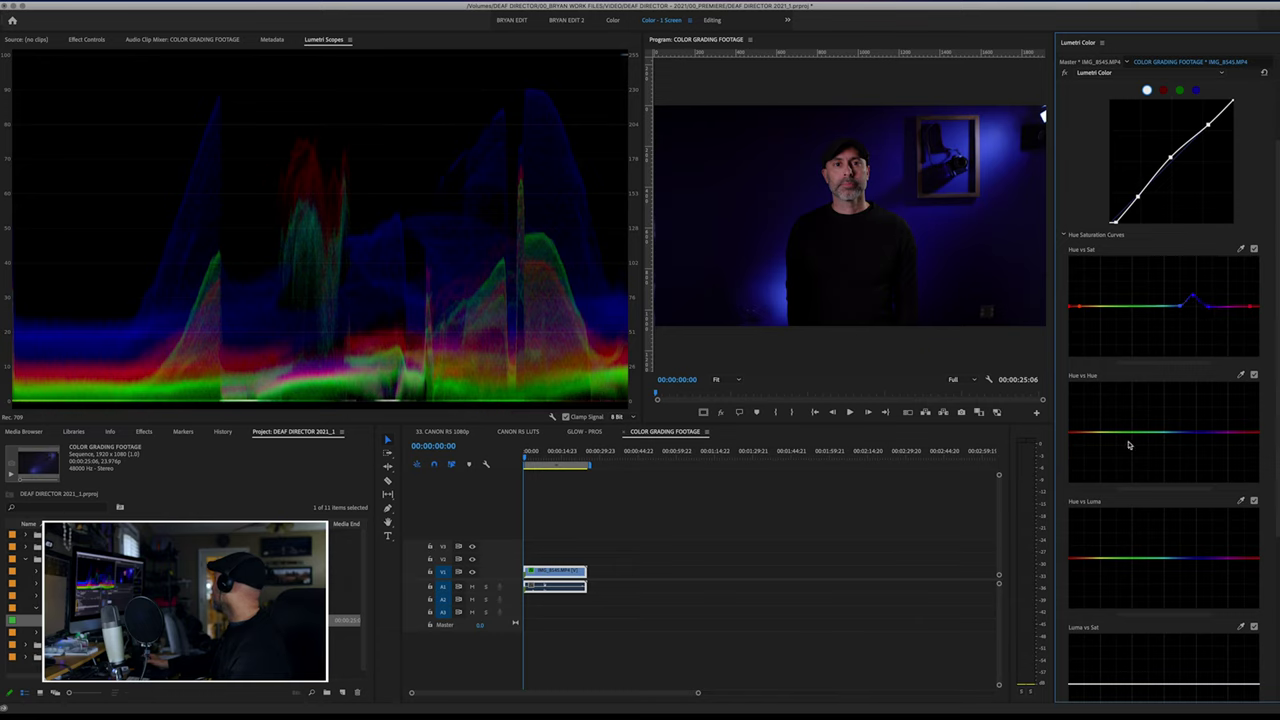
- Try to shift the sampled blue wall to purple with the Hue vs Hue curve, and reset that curve
click(1241, 375)
click(838, 174)
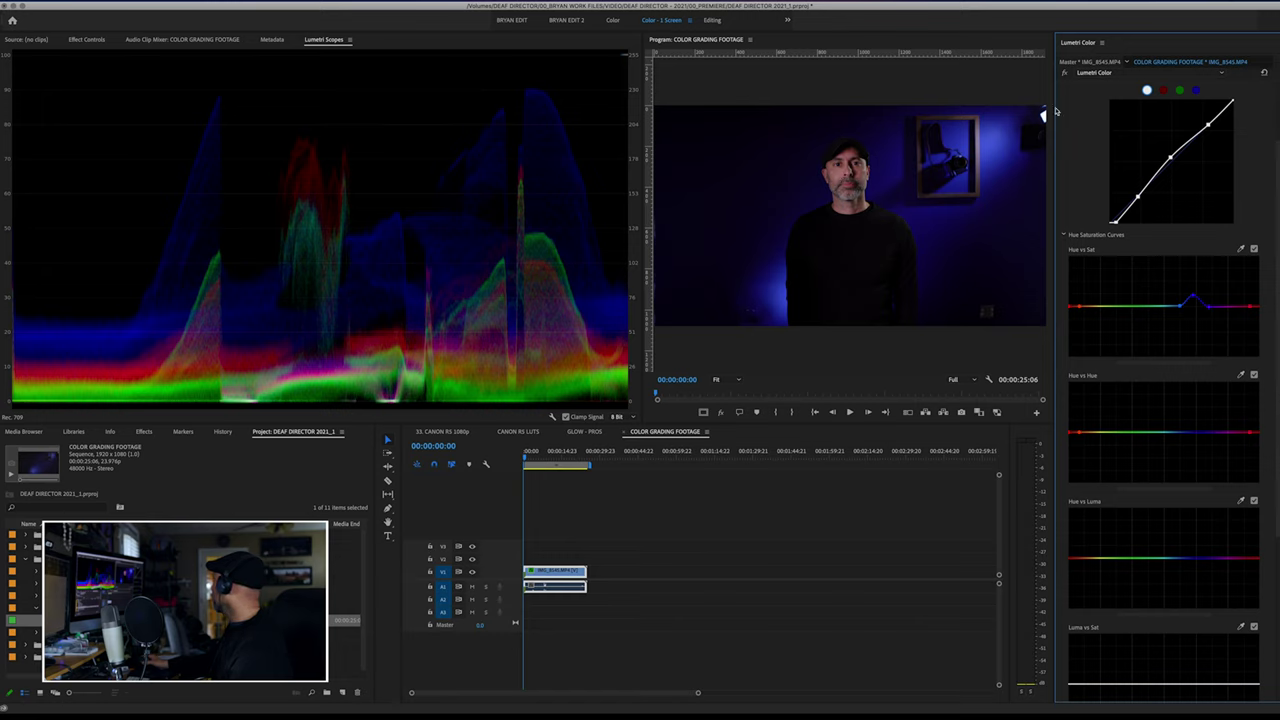
click(997, 160)
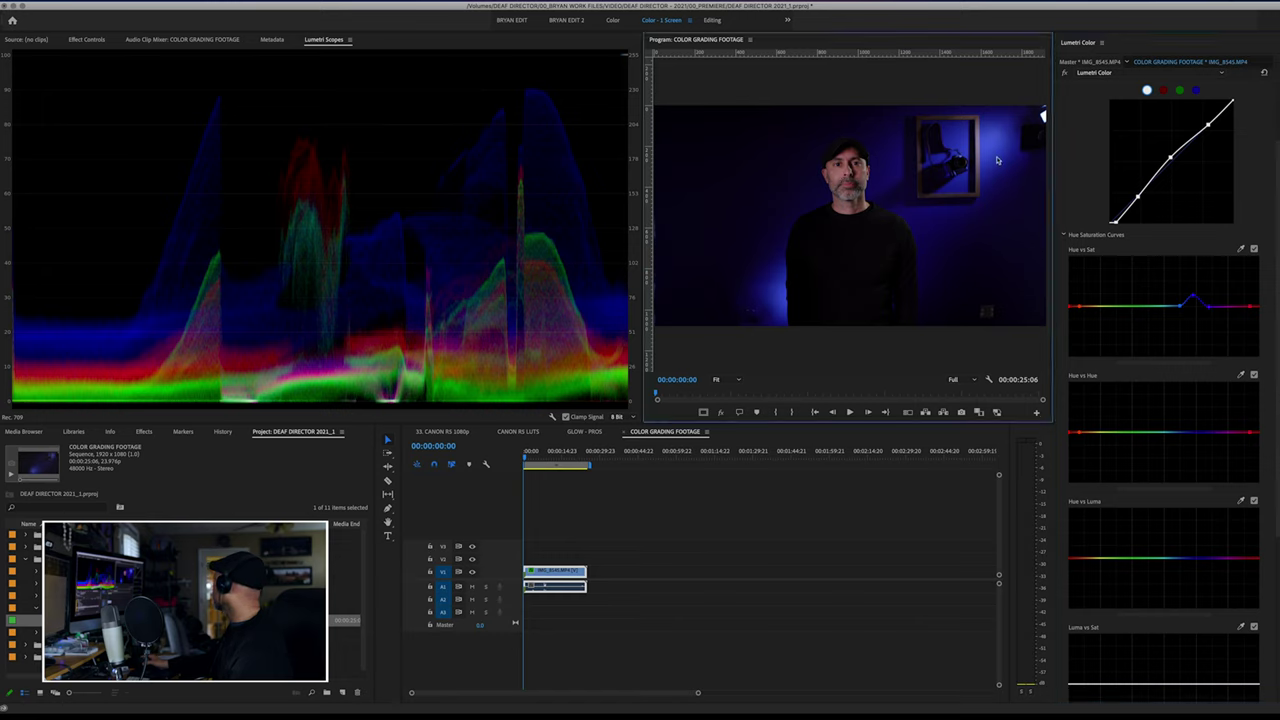
click(1238, 376)
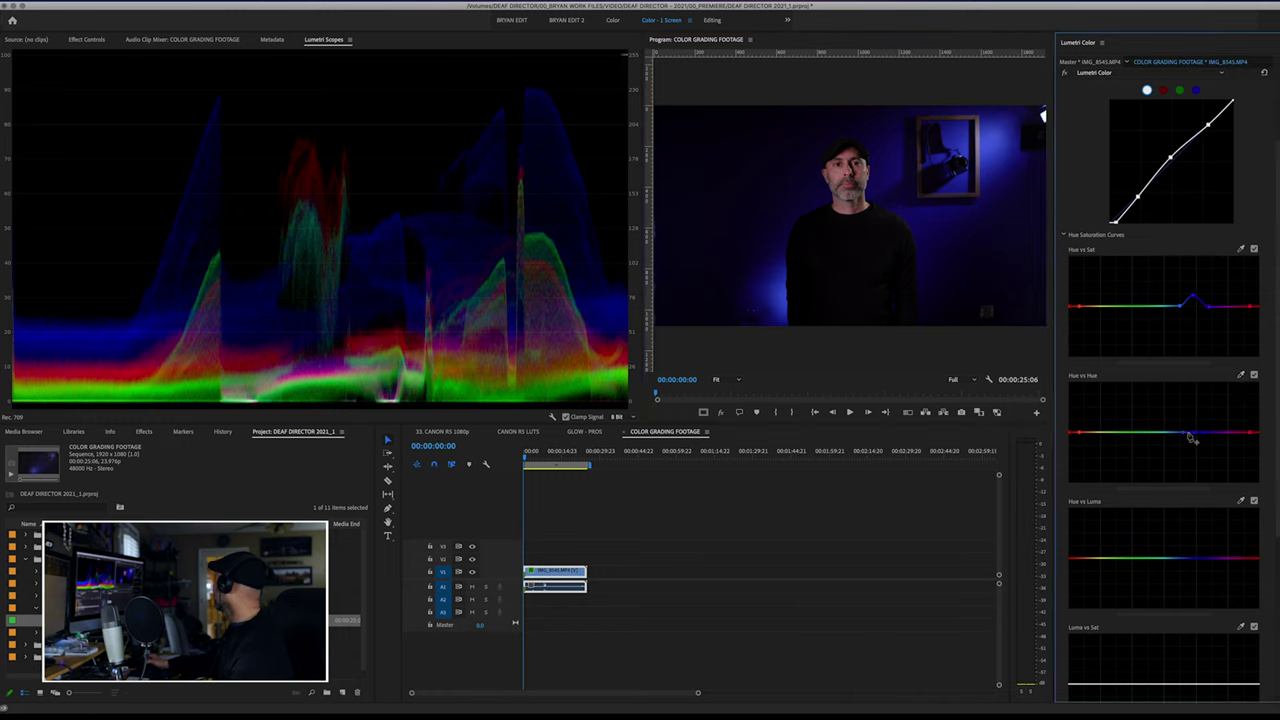
mouse_move(1193, 434)
mouse_down()
mouse_move(1196, 445)
mouse_move(1196, 418)
mouse_move(1199, 453)
mouse_up()
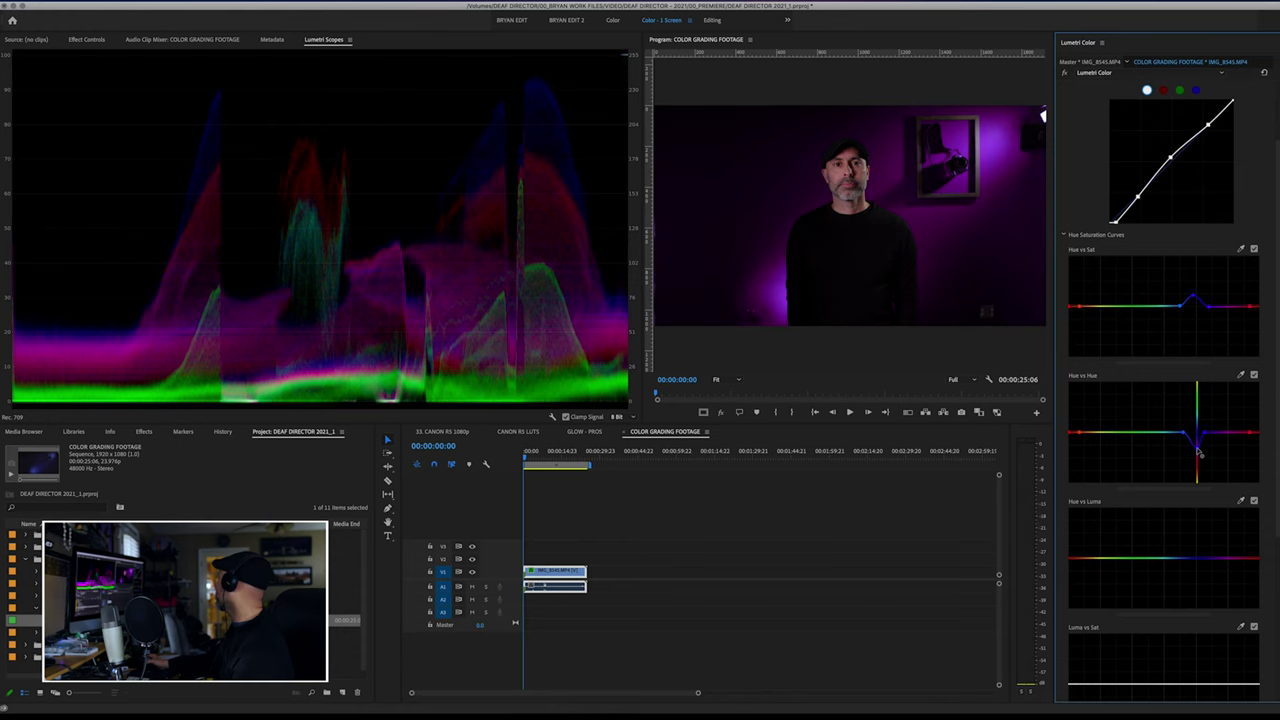
double_click(1199, 453)
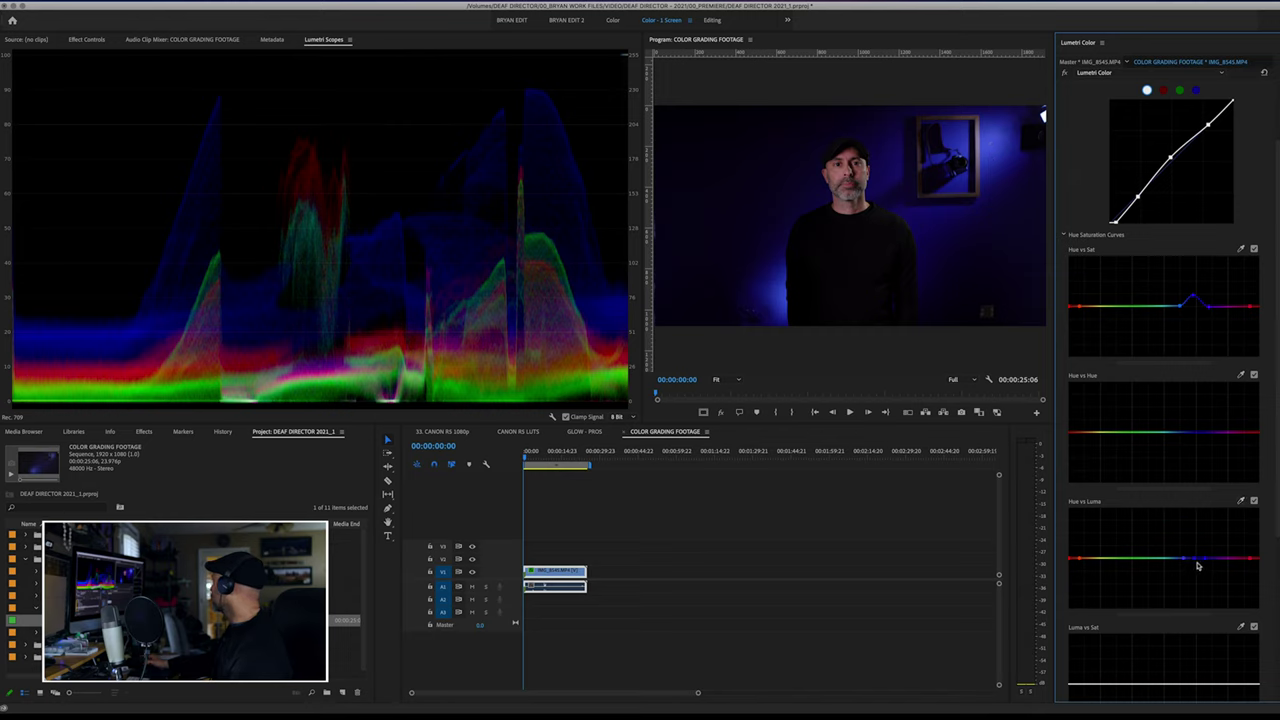
- Lower the blue point slightly in the Hue vs Luma curve and compare the hue curves switched off and on
mouse_move(1196, 559)
mouse_down()
mouse_move(1197, 580)
mouse_move(1196, 541)
mouse_move(1197, 564)
mouse_up()
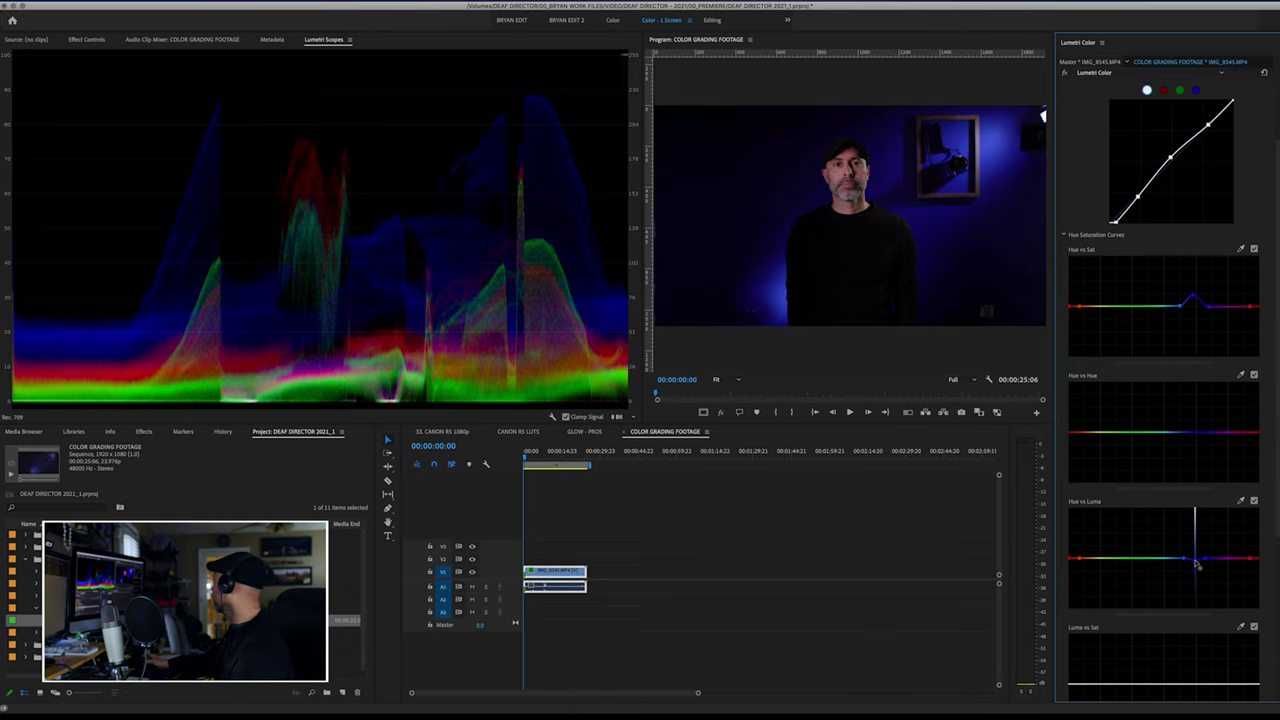
scroll(1267, 204, up, 3)
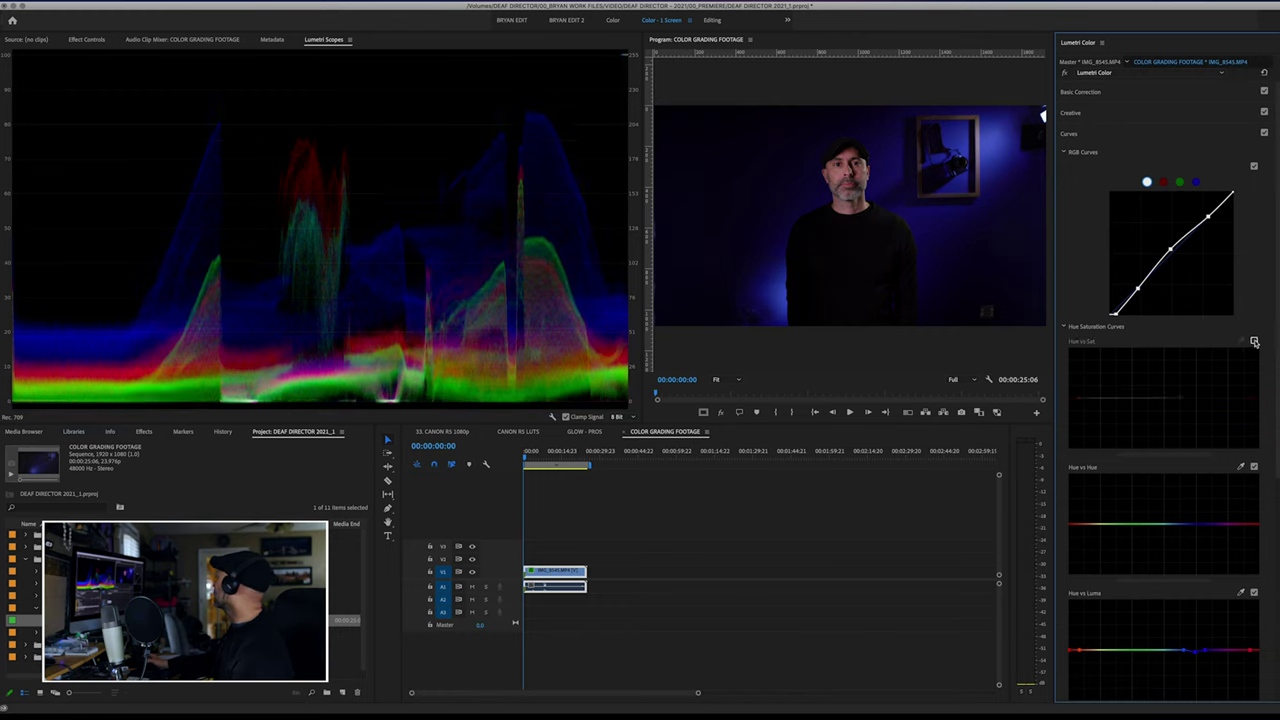
click(1255, 342)
click(1255, 342)
click(1254, 466)
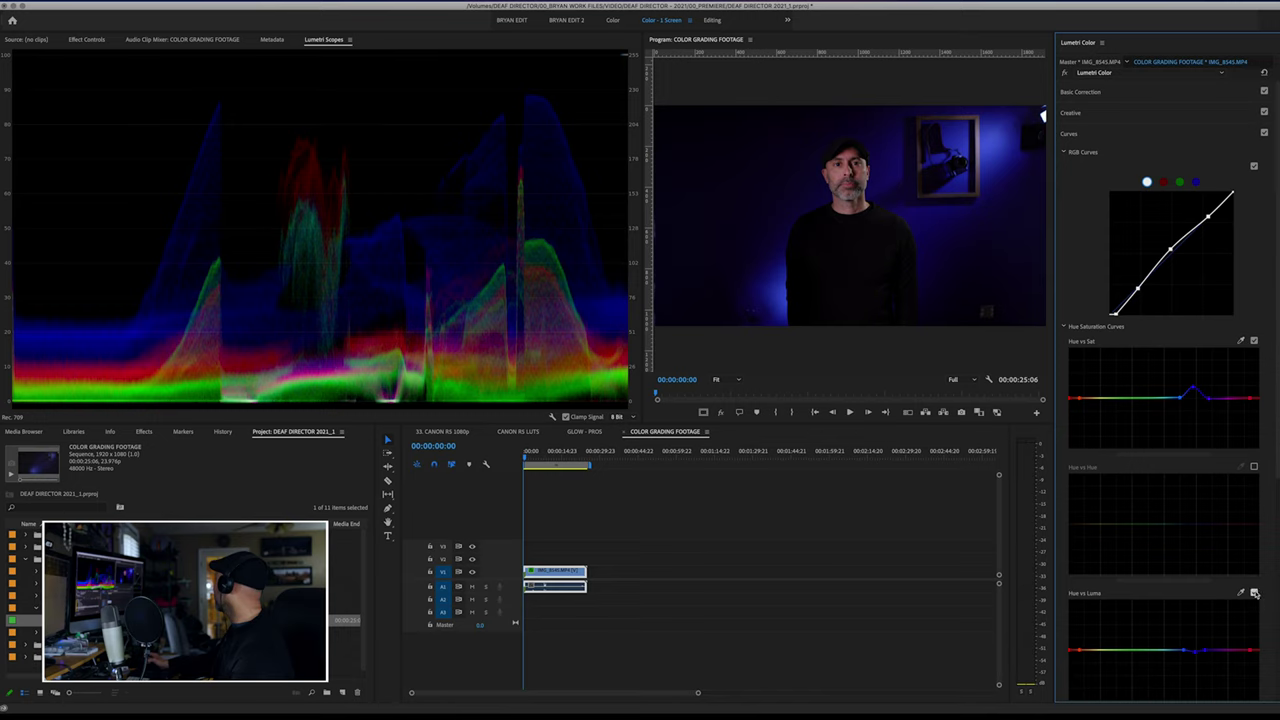
click(1255, 593)
click(1255, 467)
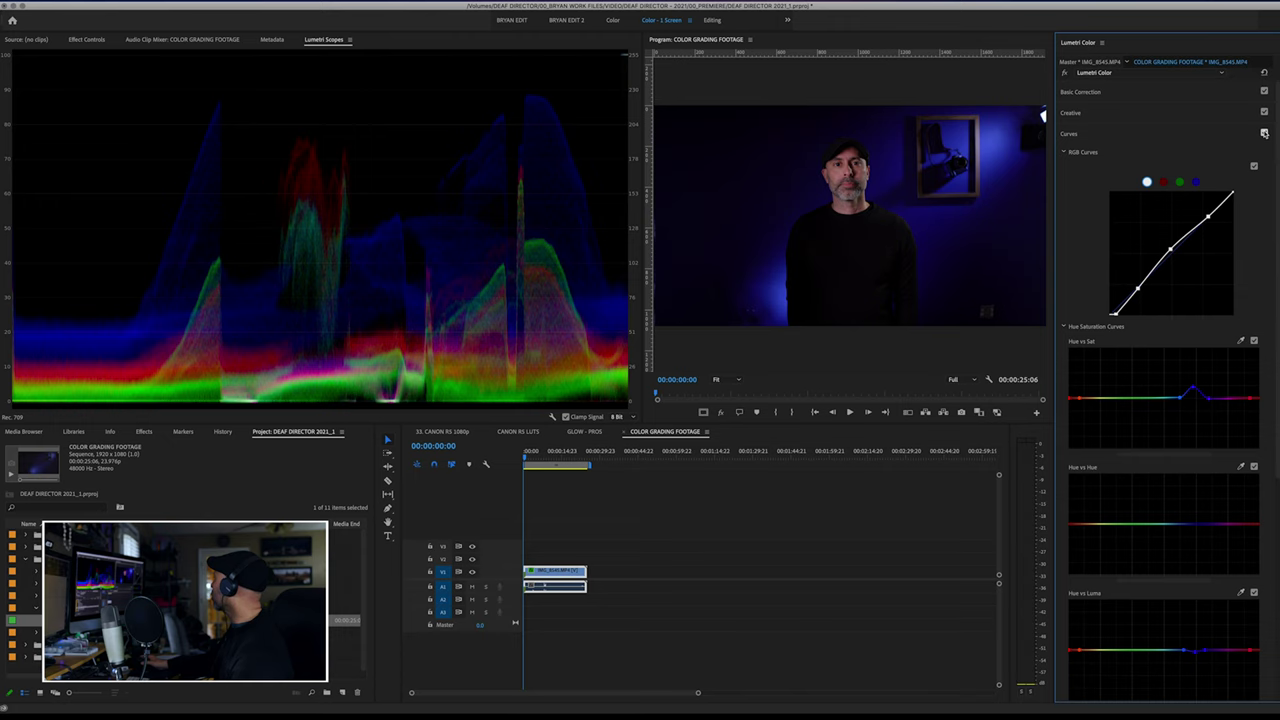
- Compare the image with all Curves adjustments switched off and on, and collapse the RGB Curves and Hue Saturation Curves groups
click(1264, 133)
click(1264, 133)
click(1264, 133)
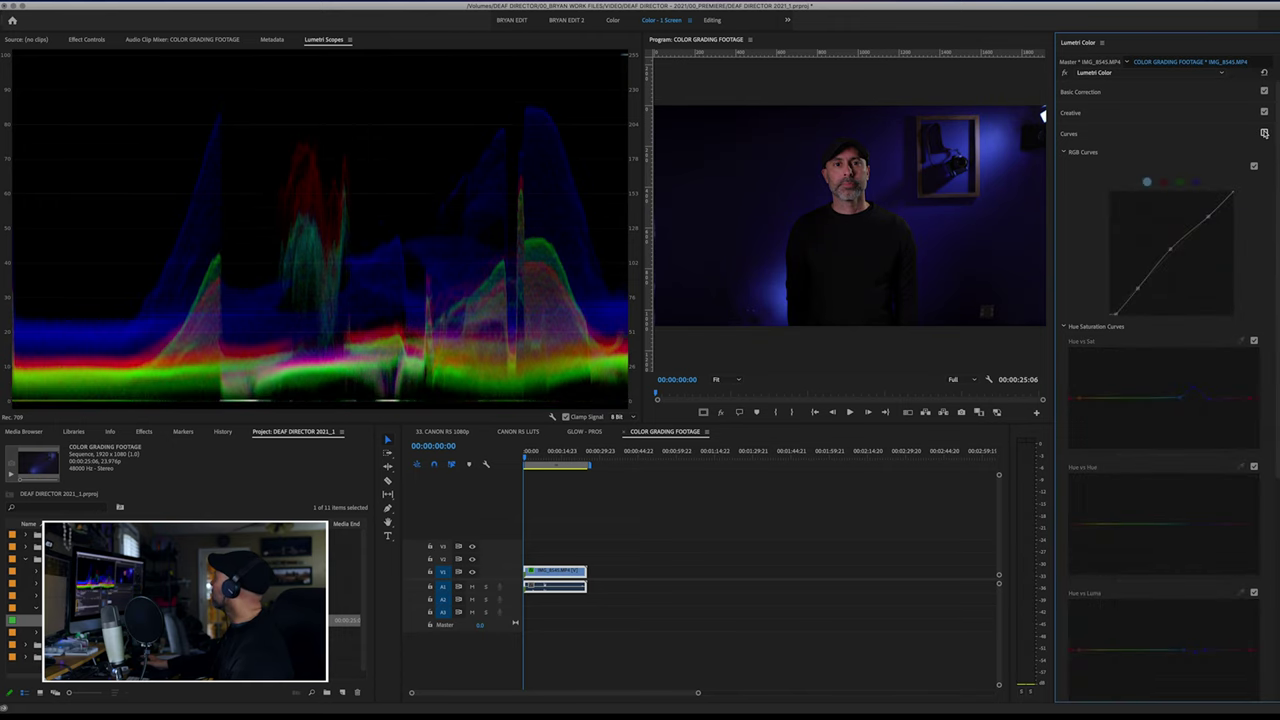
click(1264, 133)
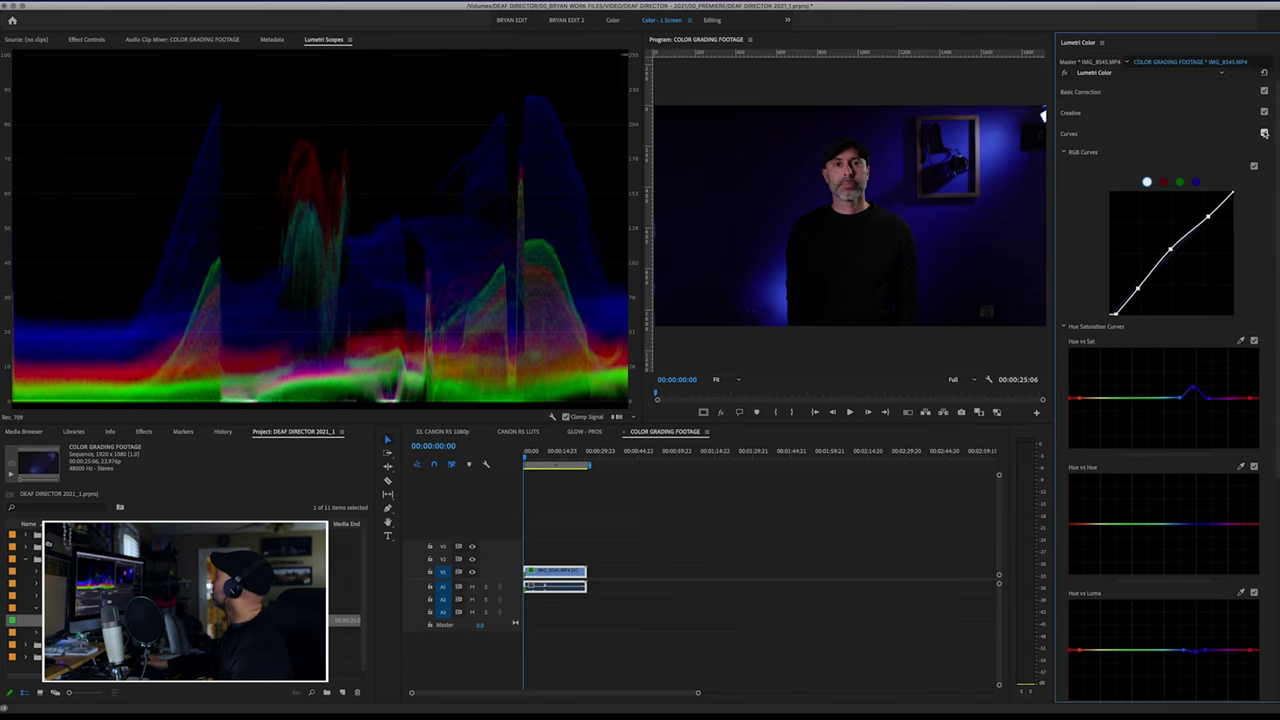
click(1065, 152)
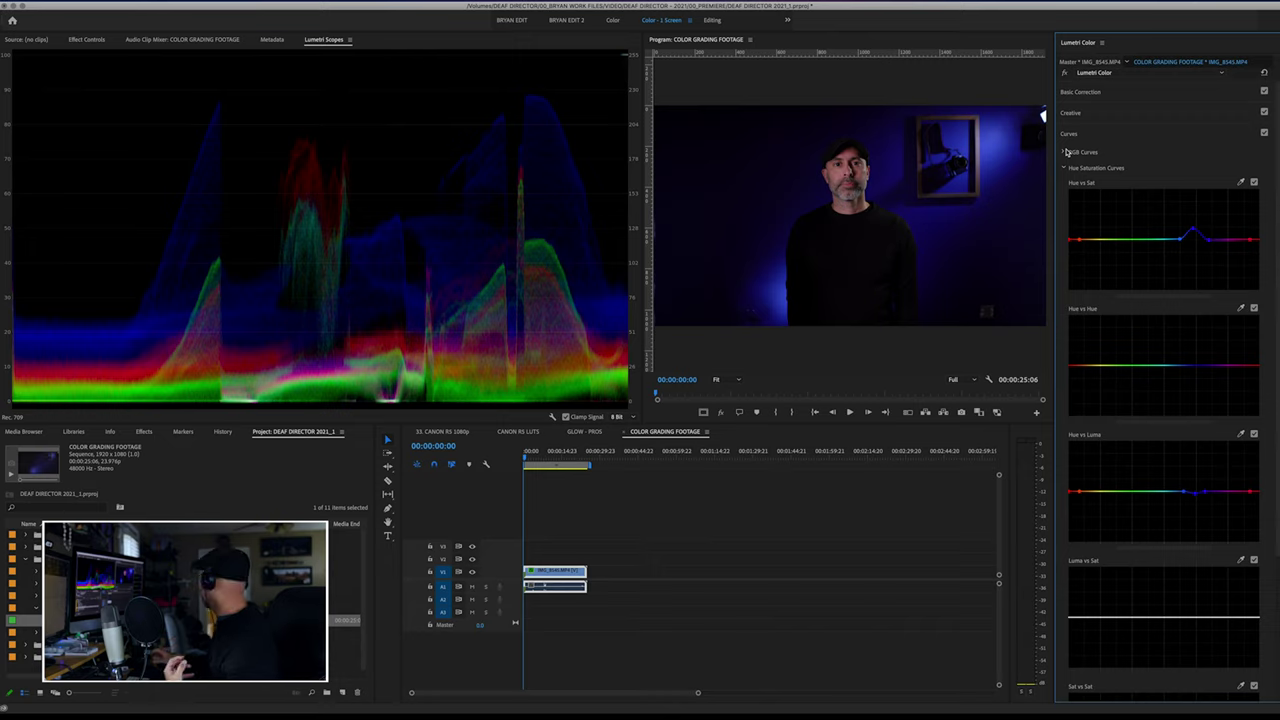
click(1065, 169)
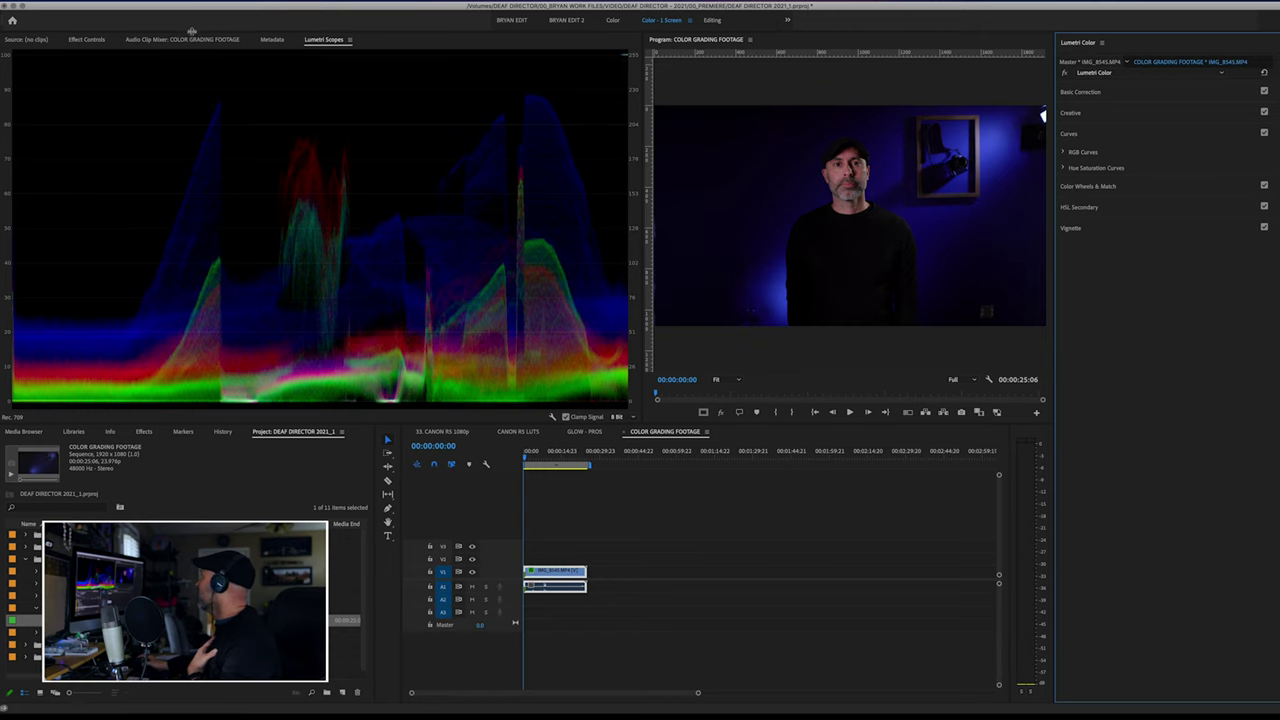
- Compare the ungraded and graded clip by switching its whole Lumetri Color effect off and on in the effect controls
click(87, 40)
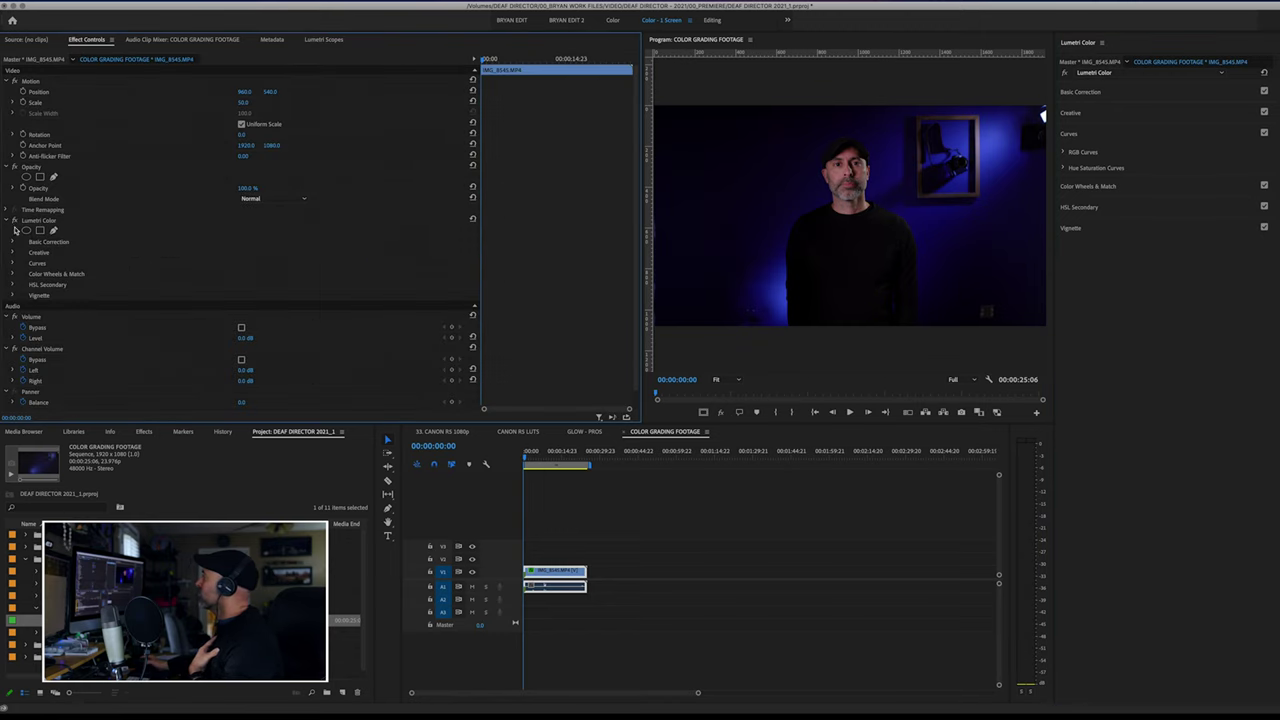
click(7, 221)
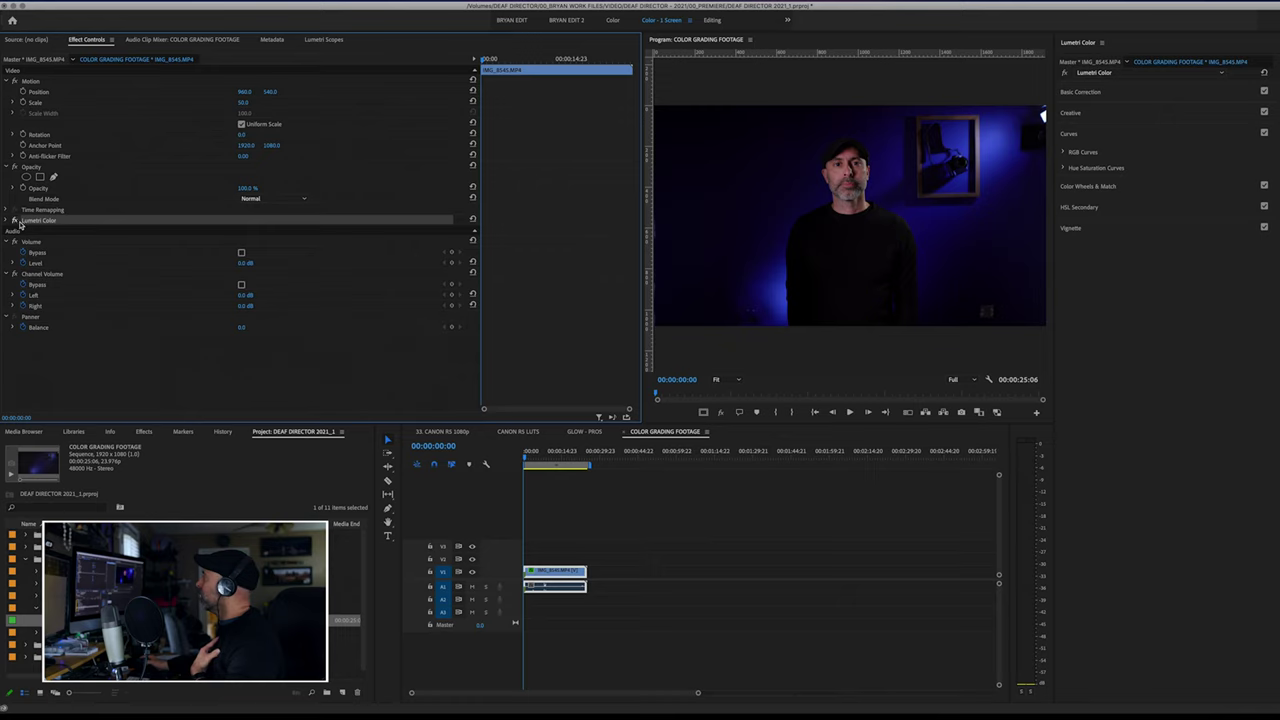
click(15, 221)
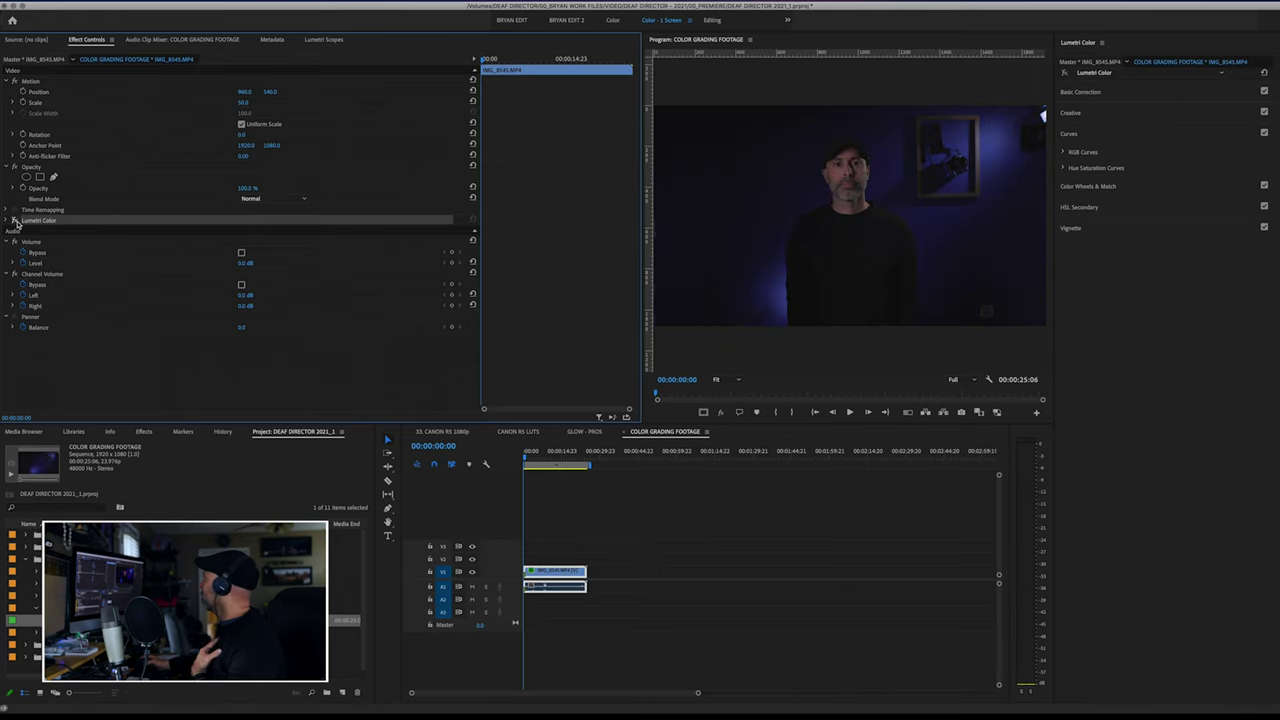
click(15, 221)
click(15, 221)
click(15, 221)
click(15, 221)
click(15, 221)
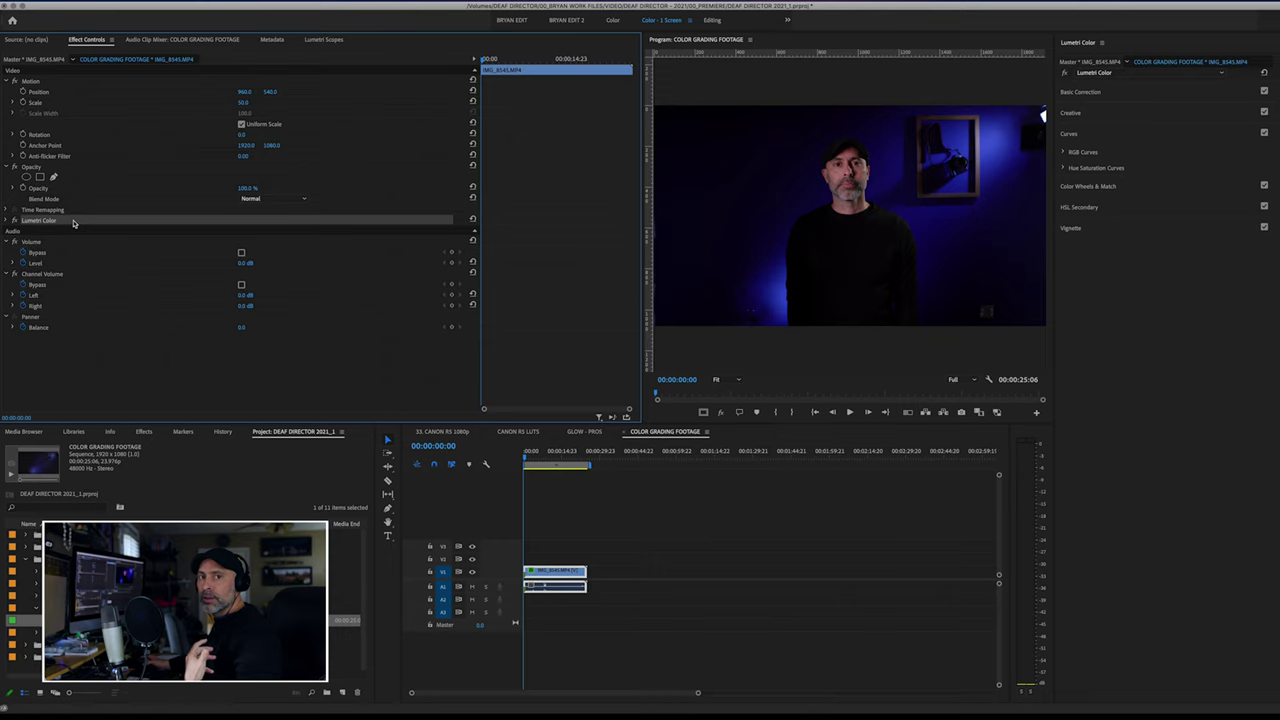
- Add a second Lumetri Color effect from the FAVORITES effects folder to the clip in the timeline
click(144, 432)
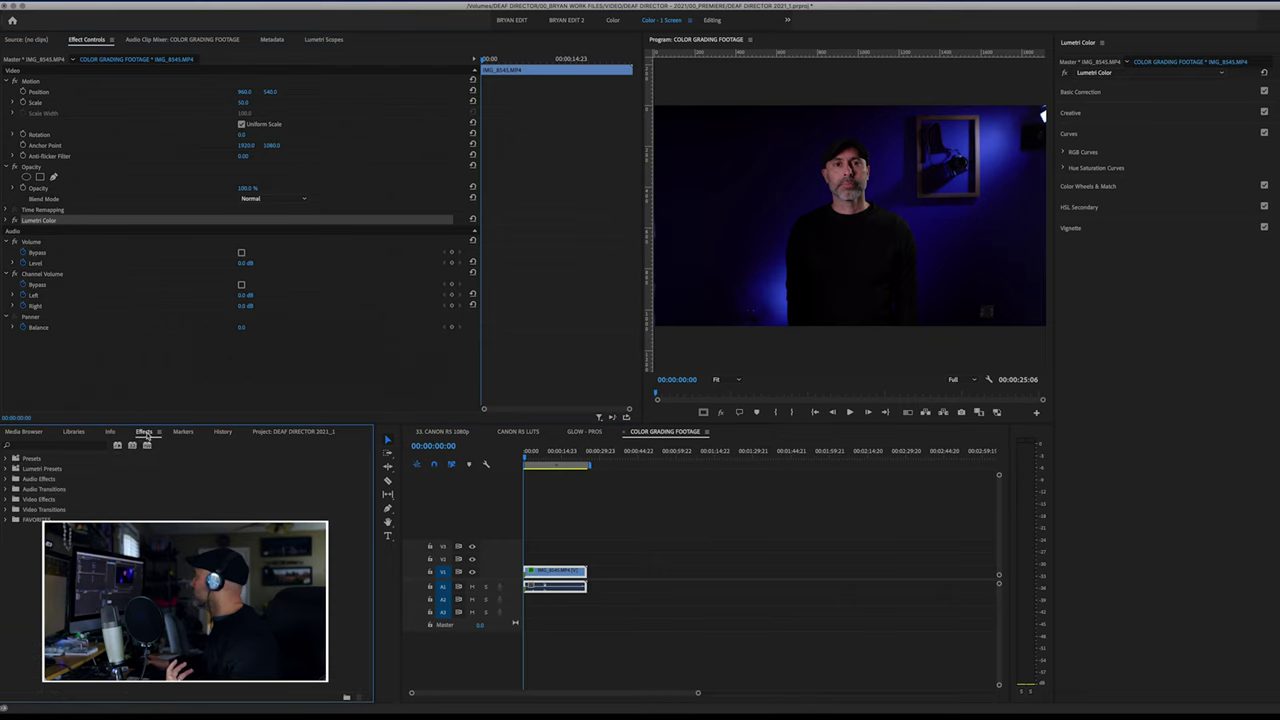
click(6, 520)
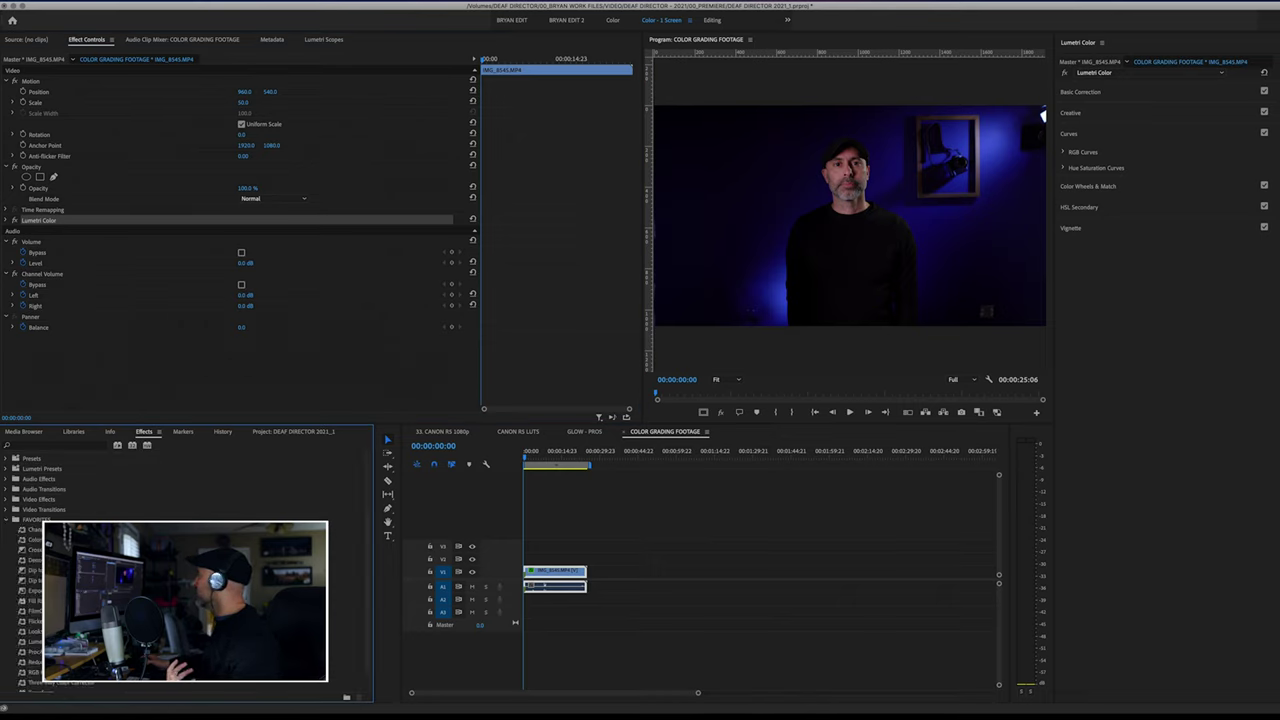
scroll(77, 690, down, 1)
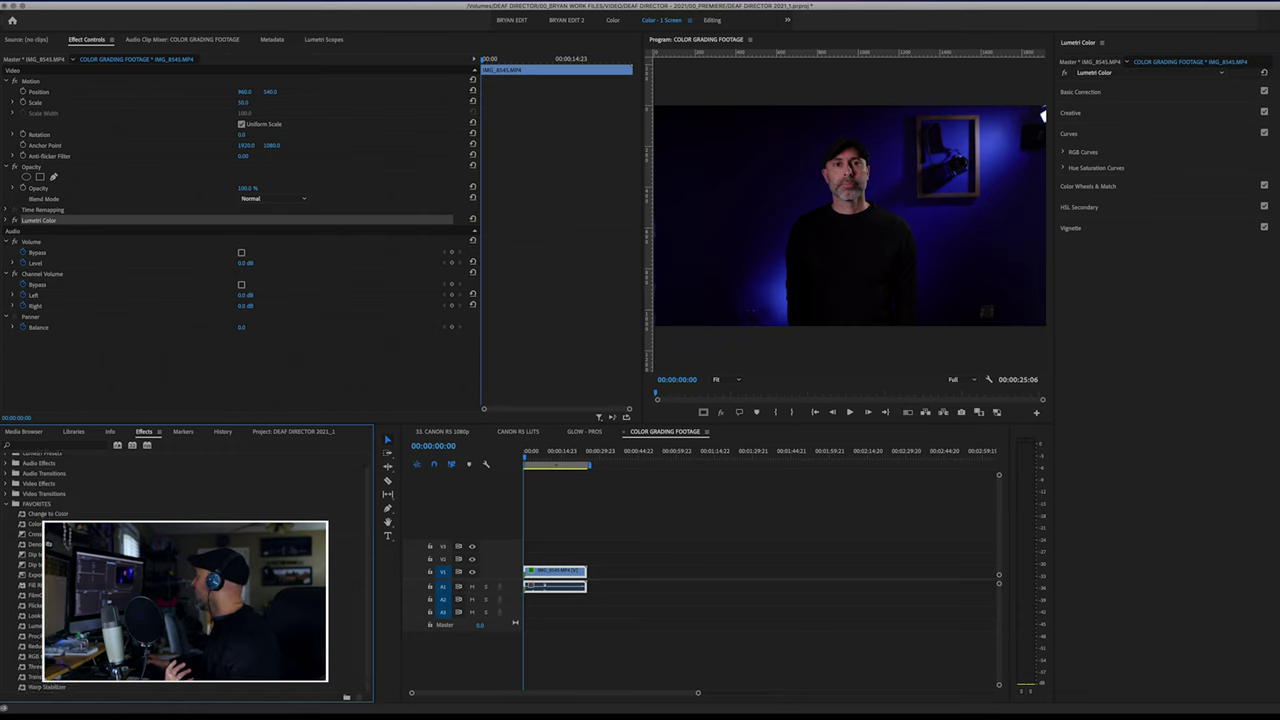
click(34, 627)
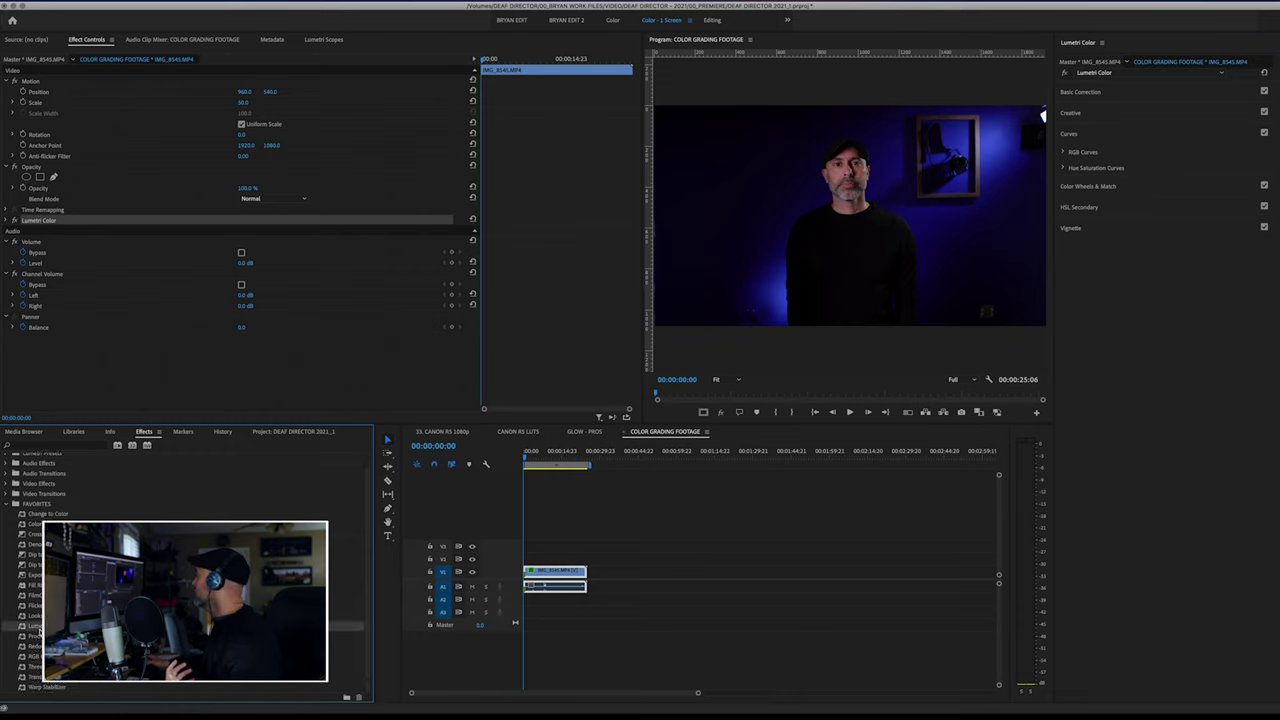
drag(34, 627, 550, 568)
- Rename the second Lumetri Color effect as SKIN TONES and collapse its settings
click(47, 231)
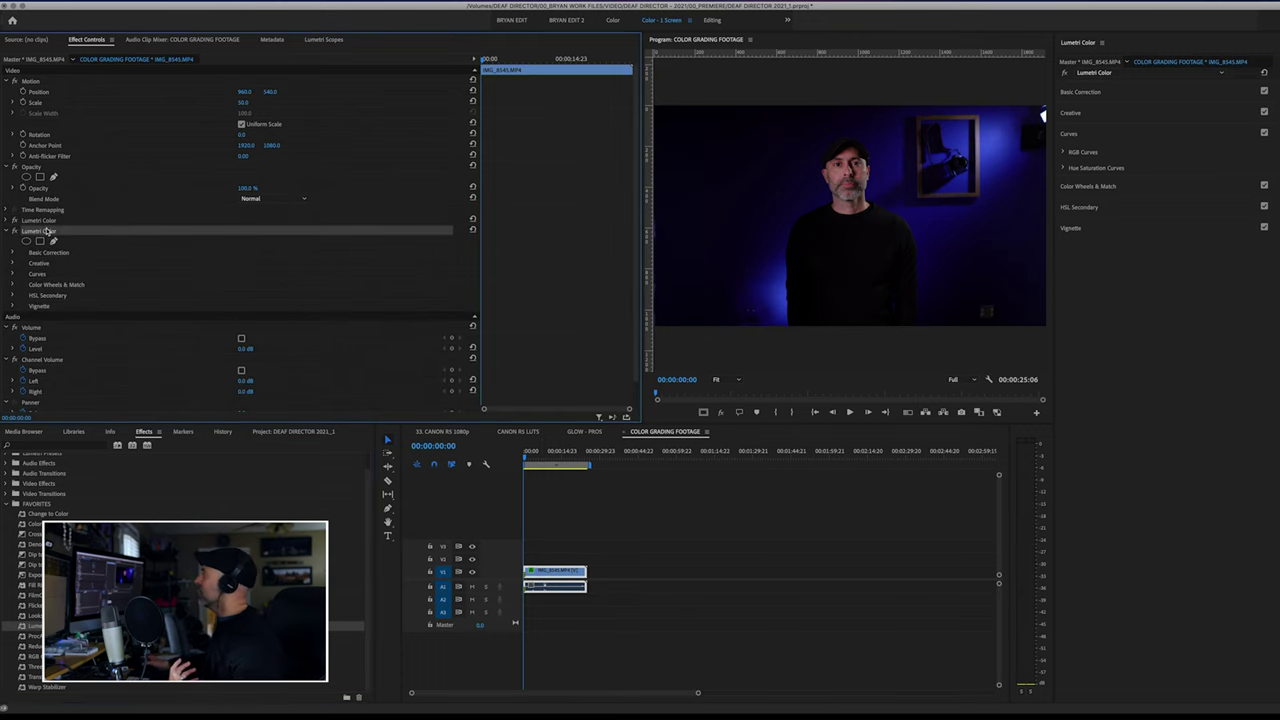
right_click(47, 232)
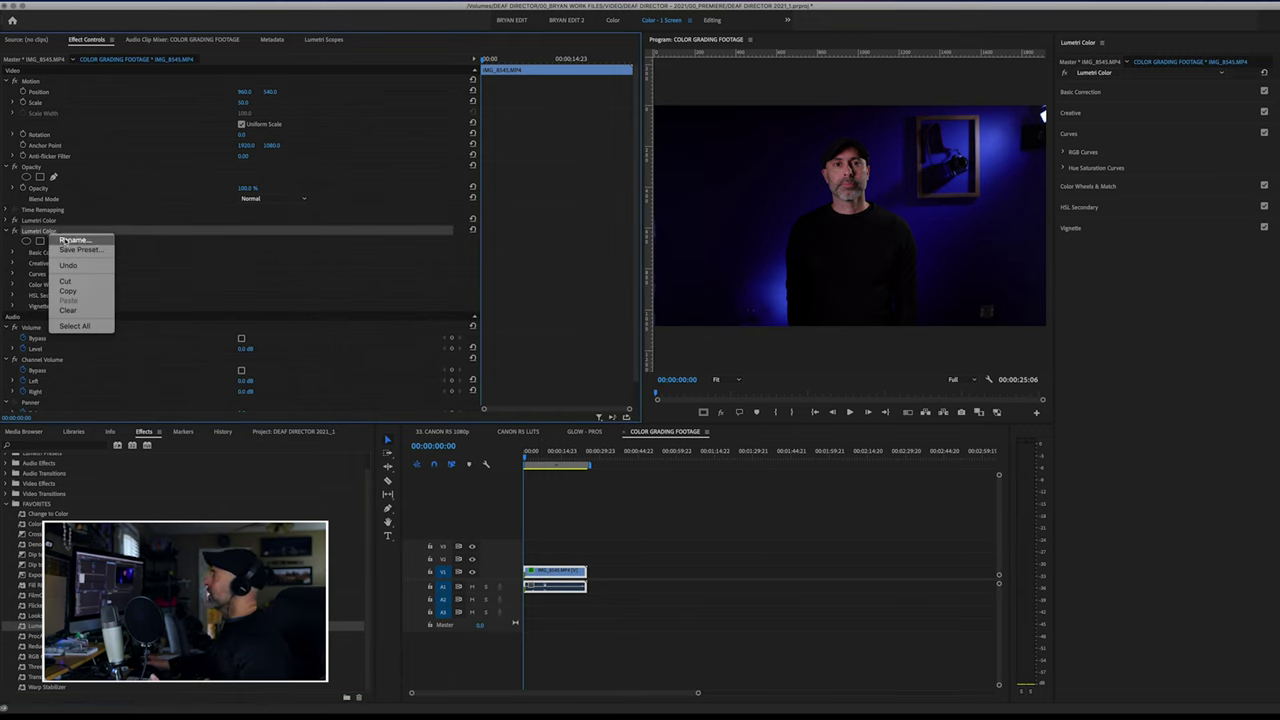
click(72, 240)
text(SKIN TONES)
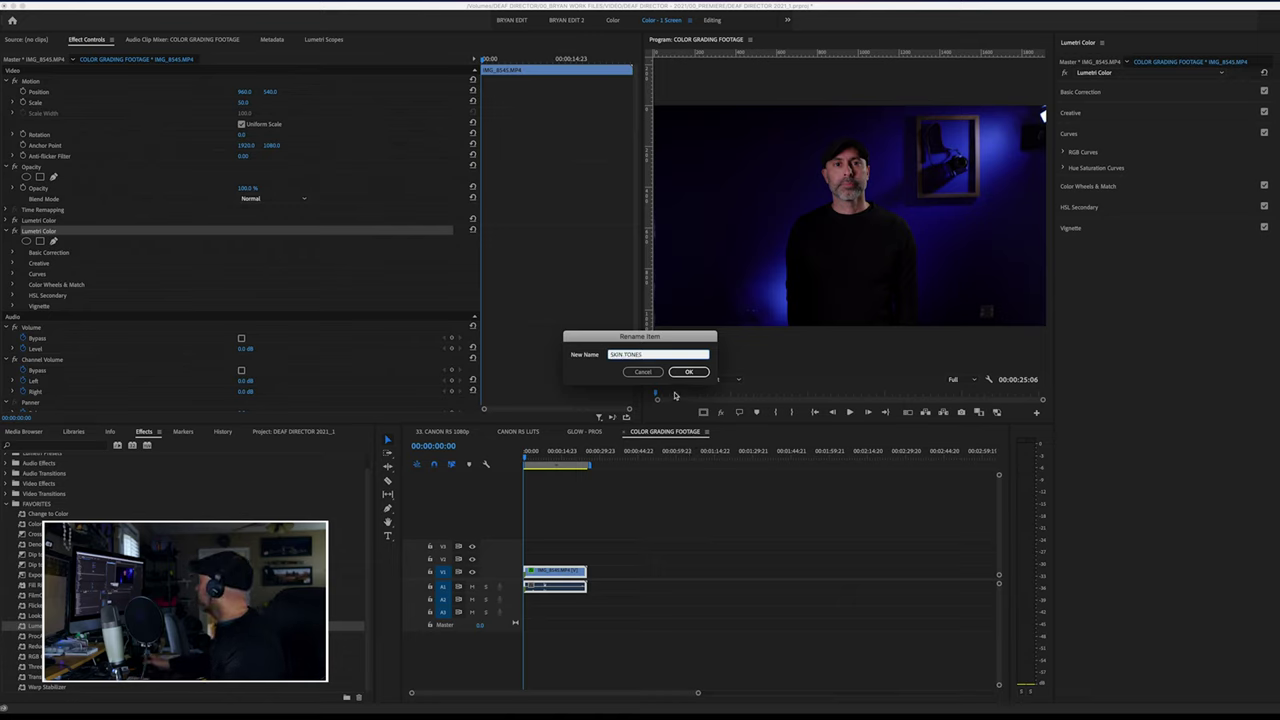
click(688, 372)
click(7, 231)
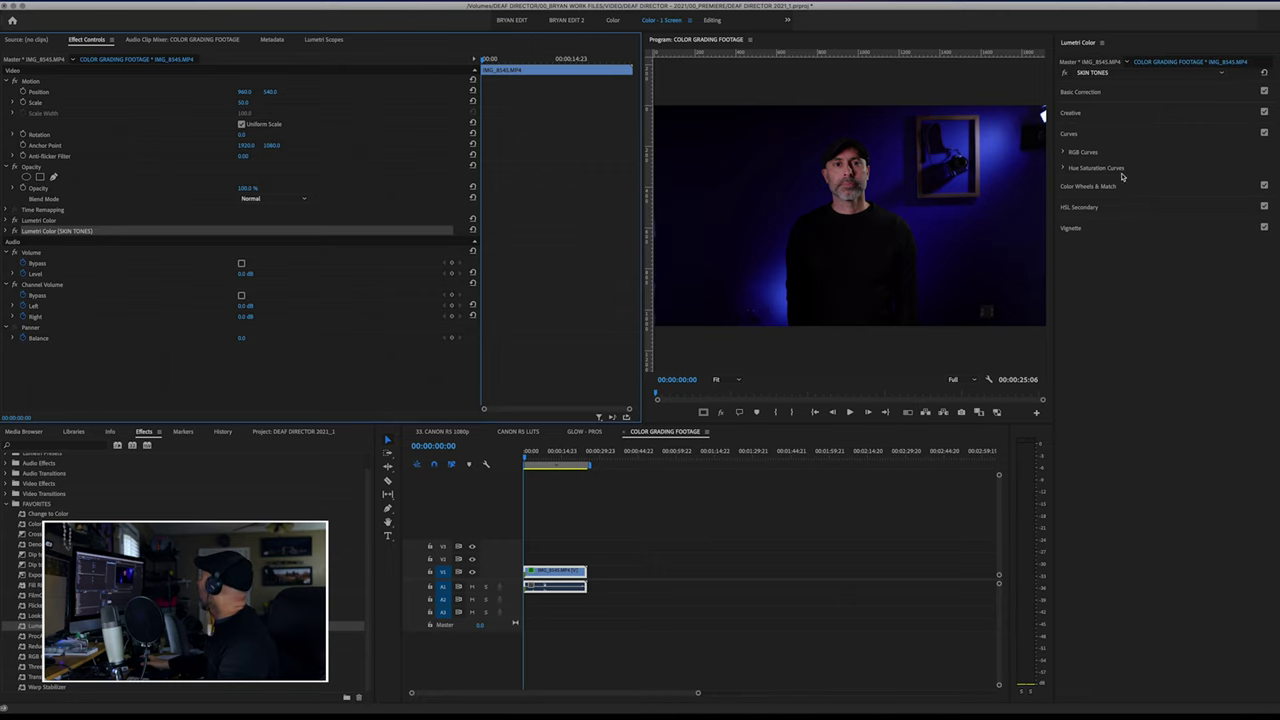
- Make SKIN TONES the Lumetri effect being edited and open its HSL Secondary settings
click(1101, 74)
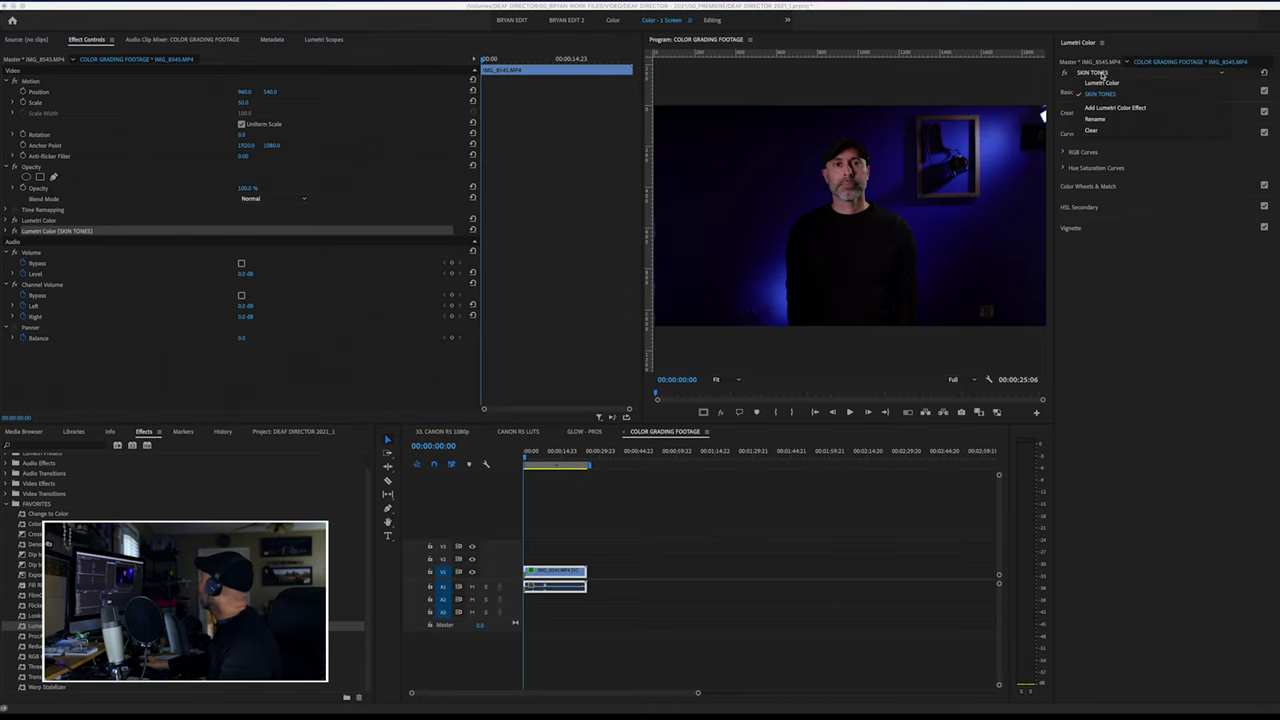
click(1114, 94)
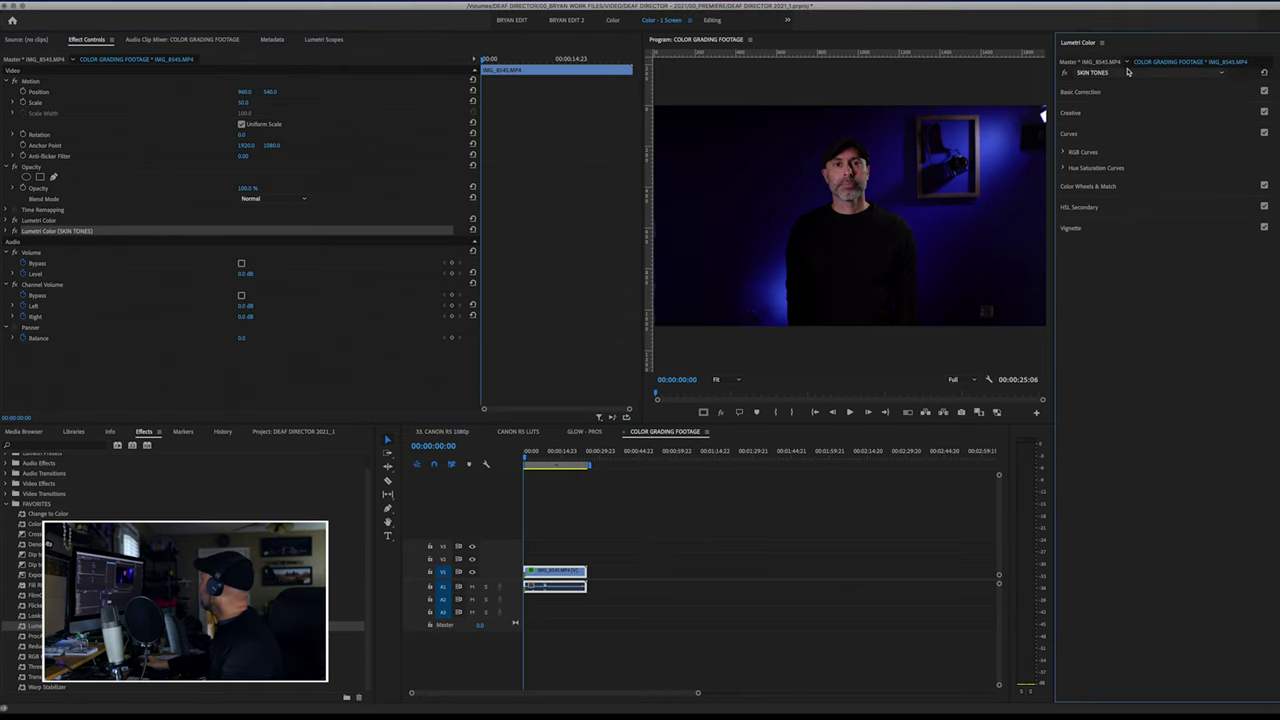
click(1079, 209)
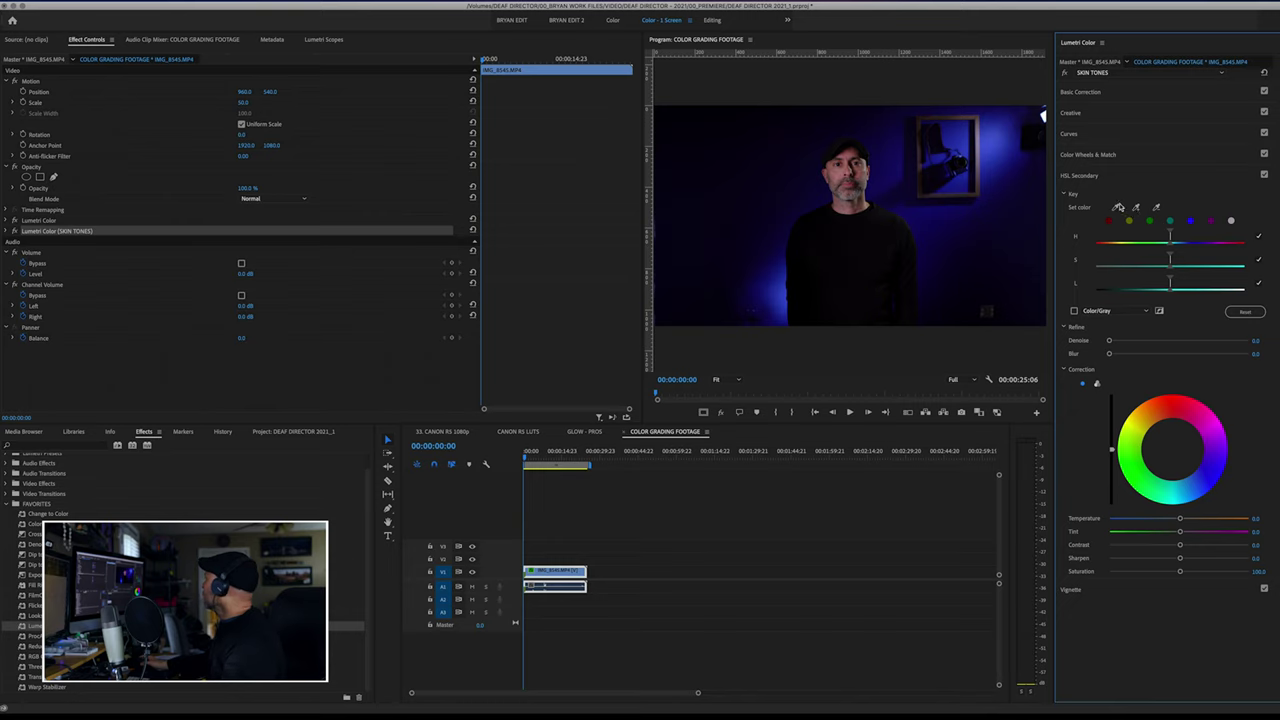
- Try to key the skin tones by sampling the man's face, preview the mask, and reset the SKIN TONES effect
click(1117, 207)
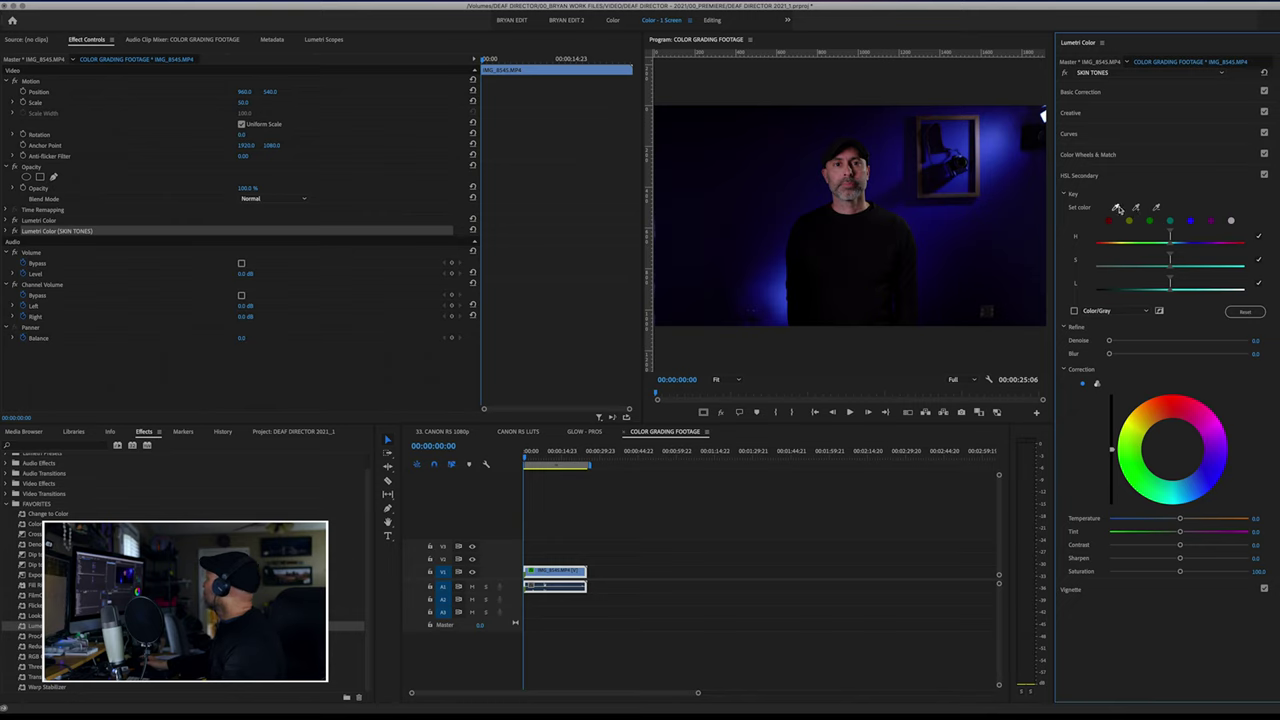
click(843, 175)
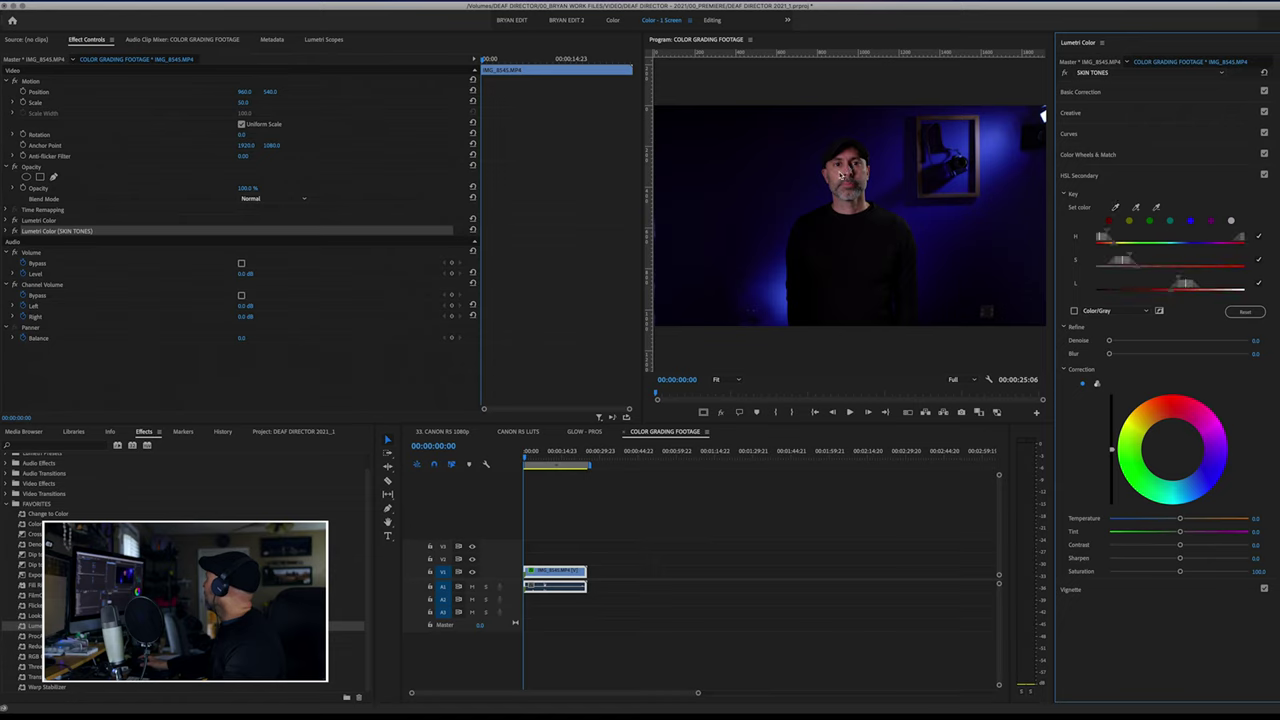
click(1074, 312)
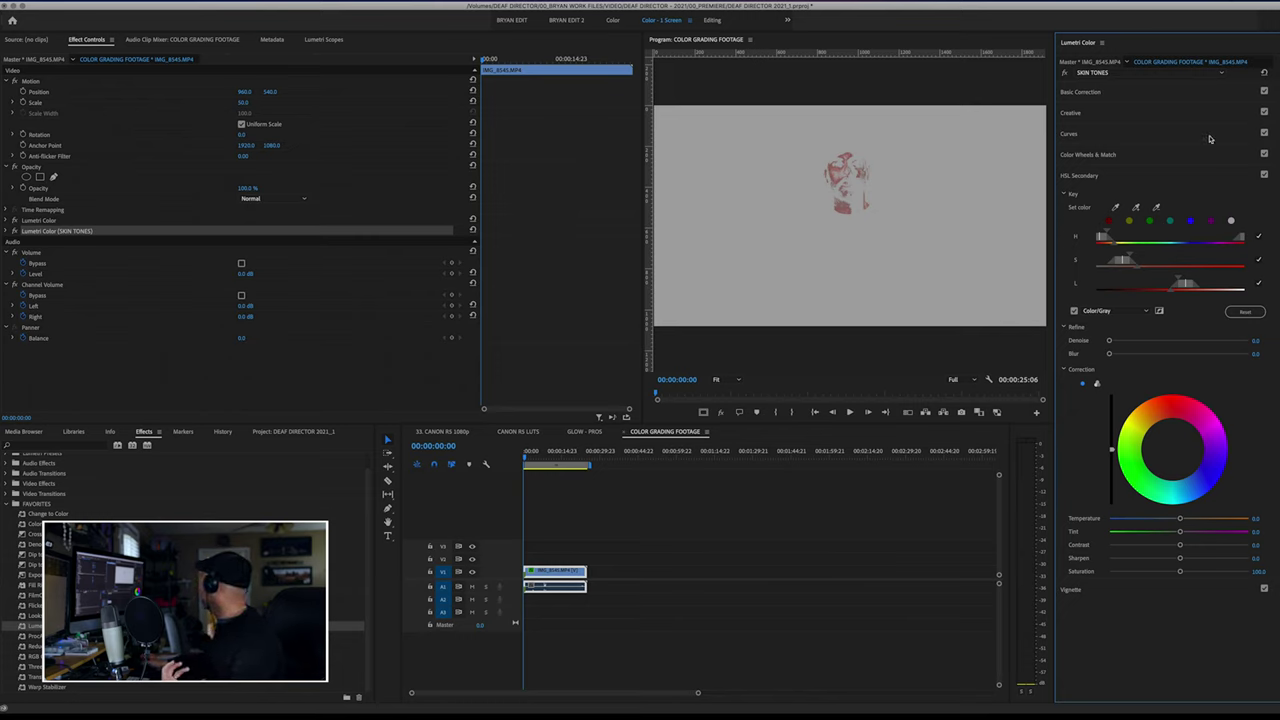
click(1264, 73)
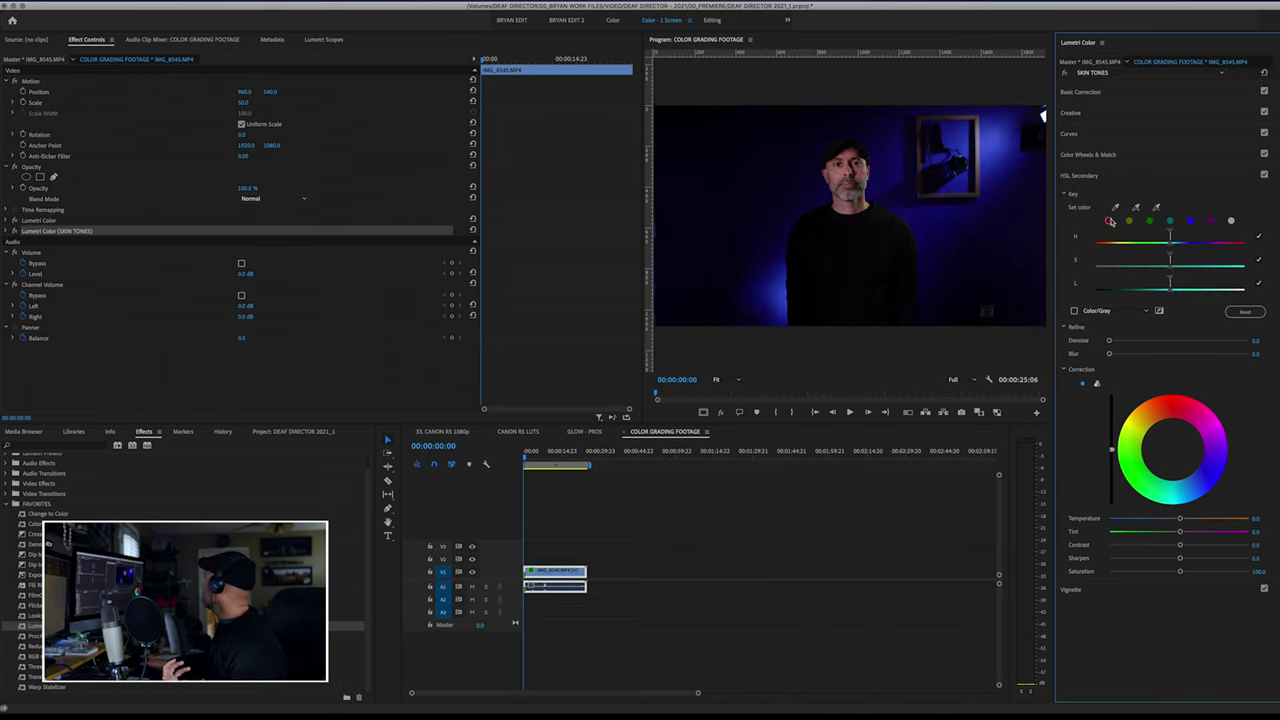
- Key the skin using the red preset colour with the Color/Gray mask shown, and refine it with Denoise 100 and Blur 11.8
click(1109, 221)
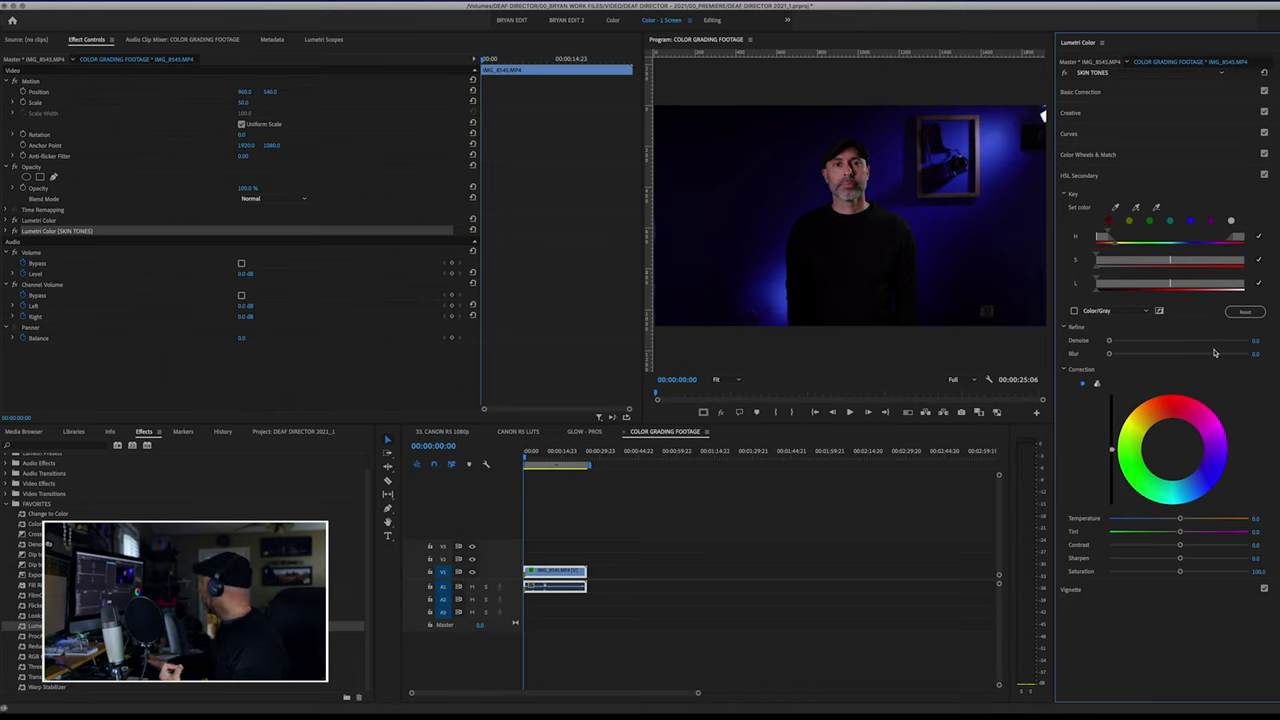
click(1074, 312)
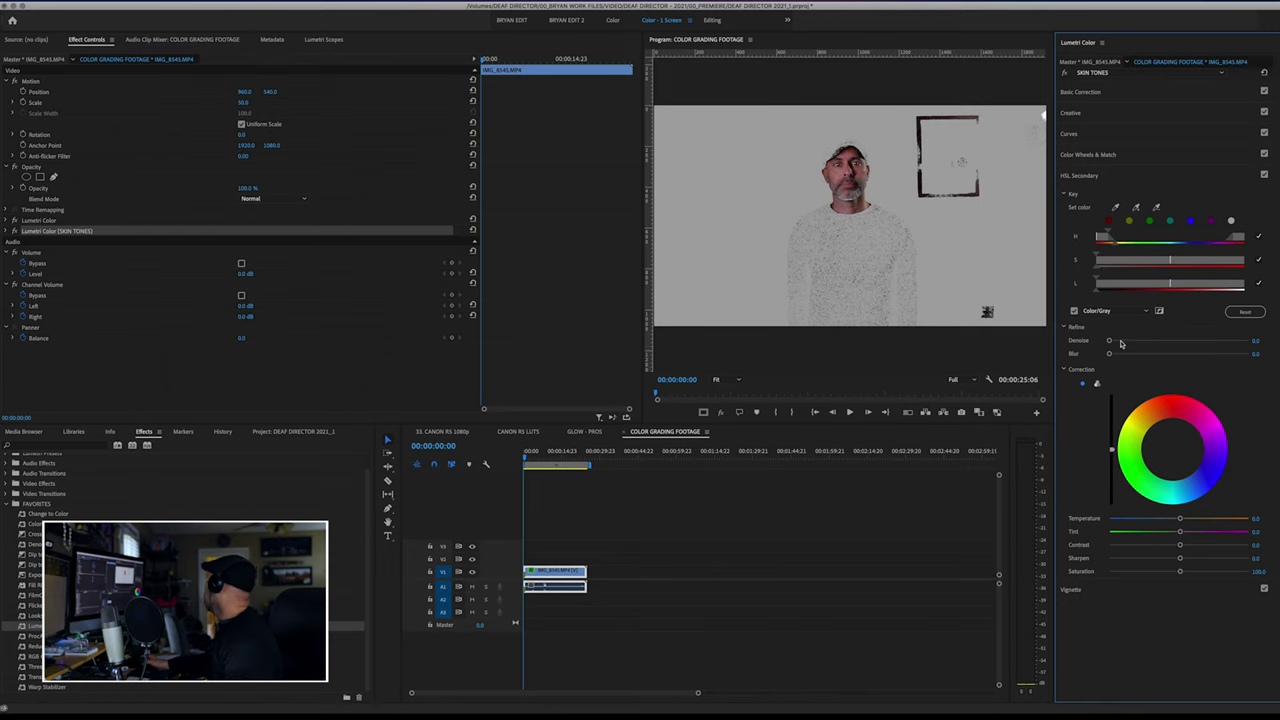
drag(1128, 344, 1260, 346)
drag(1131, 358, 1163, 357)
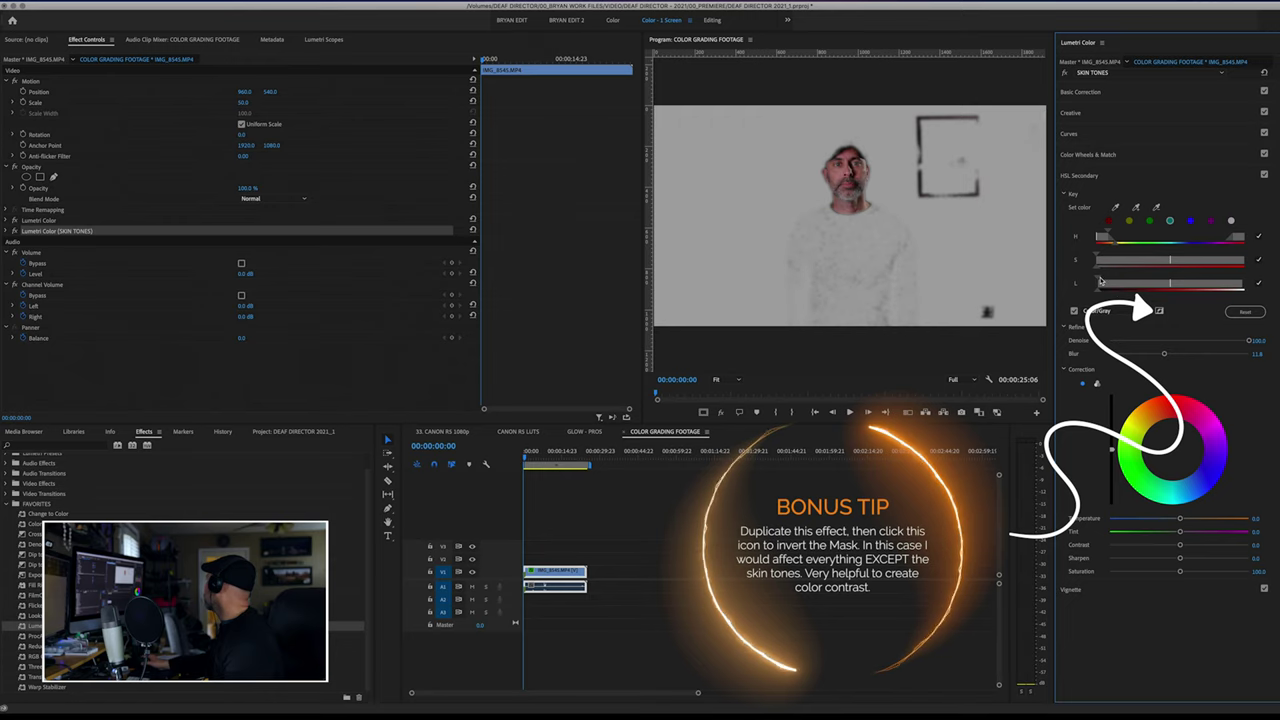
- Raise the lower limit of the key's luminance range to exclude the black shirt, and slightly adjust its hue range for the skin
mouse_move(1103, 282)
mouse_down()
mouse_move(1091, 281)
mouse_move(1111, 282)
mouse_up()
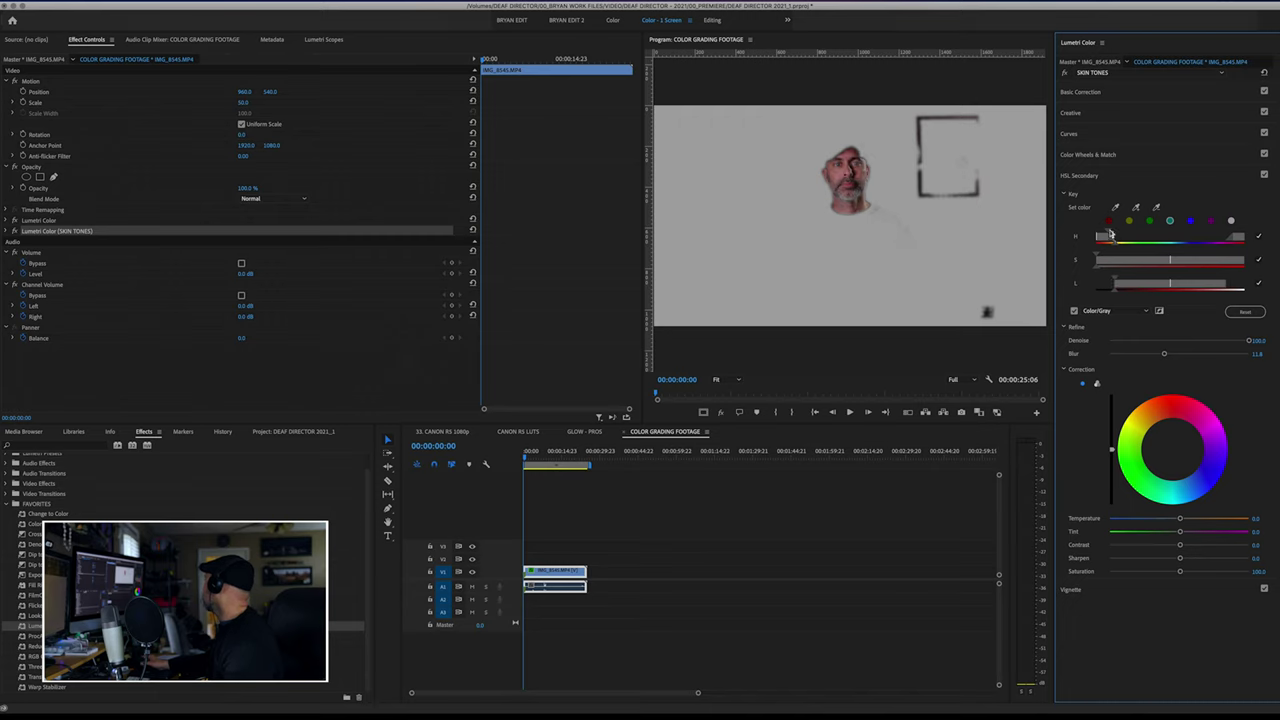
drag(1110, 233, 1111, 235)
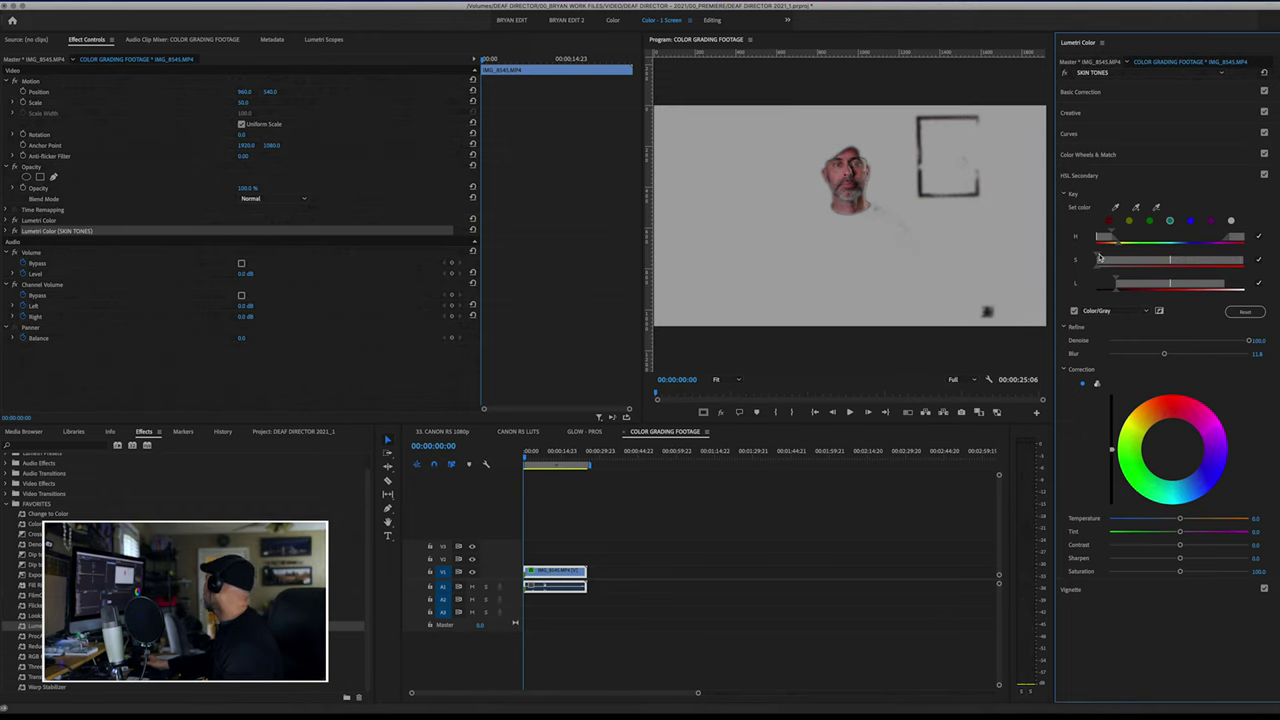
click(1075, 311)
click(1075, 311)
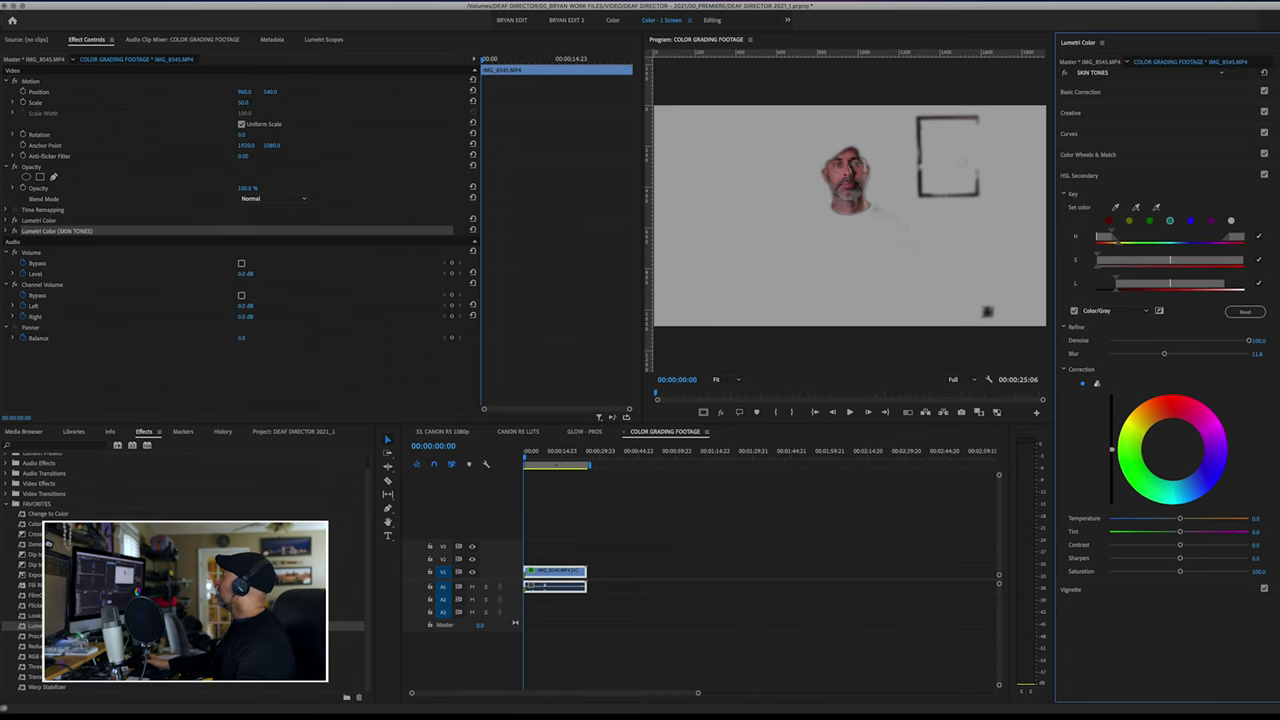
- Show the Vectorscope YUV alongside the waveform in the Lumetri Scopes
click(313, 43)
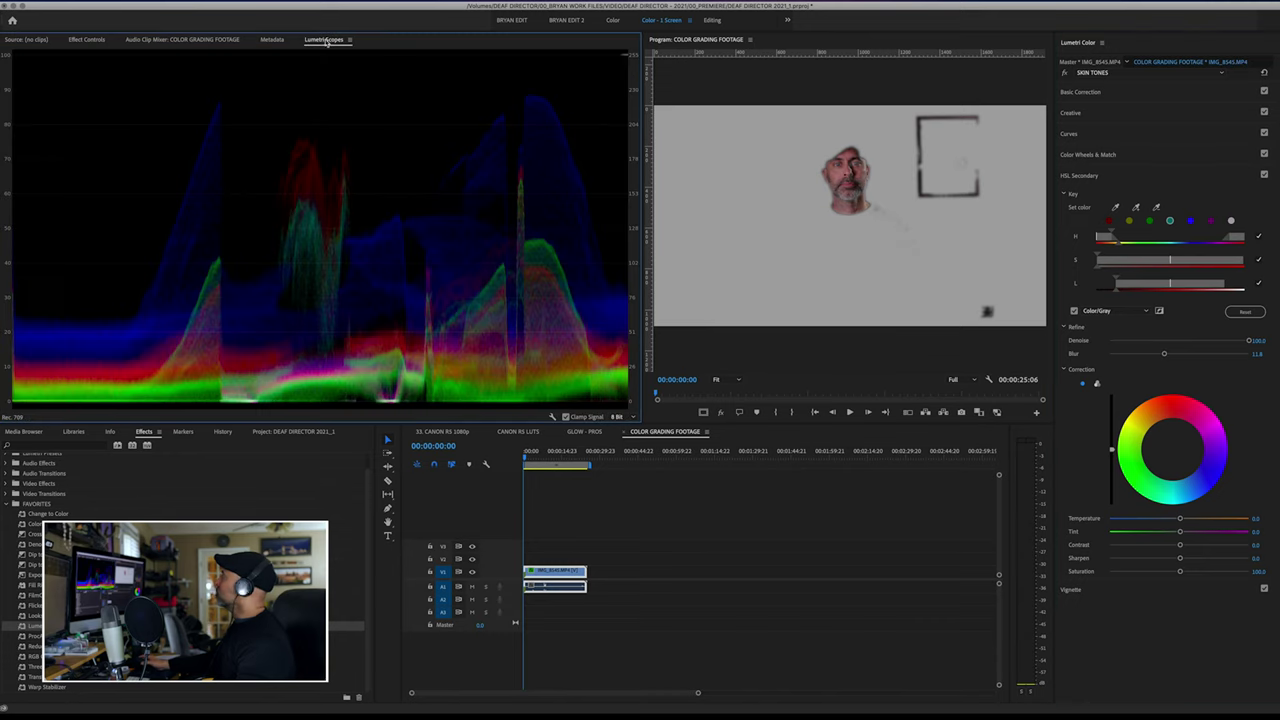
right_click(551, 415)
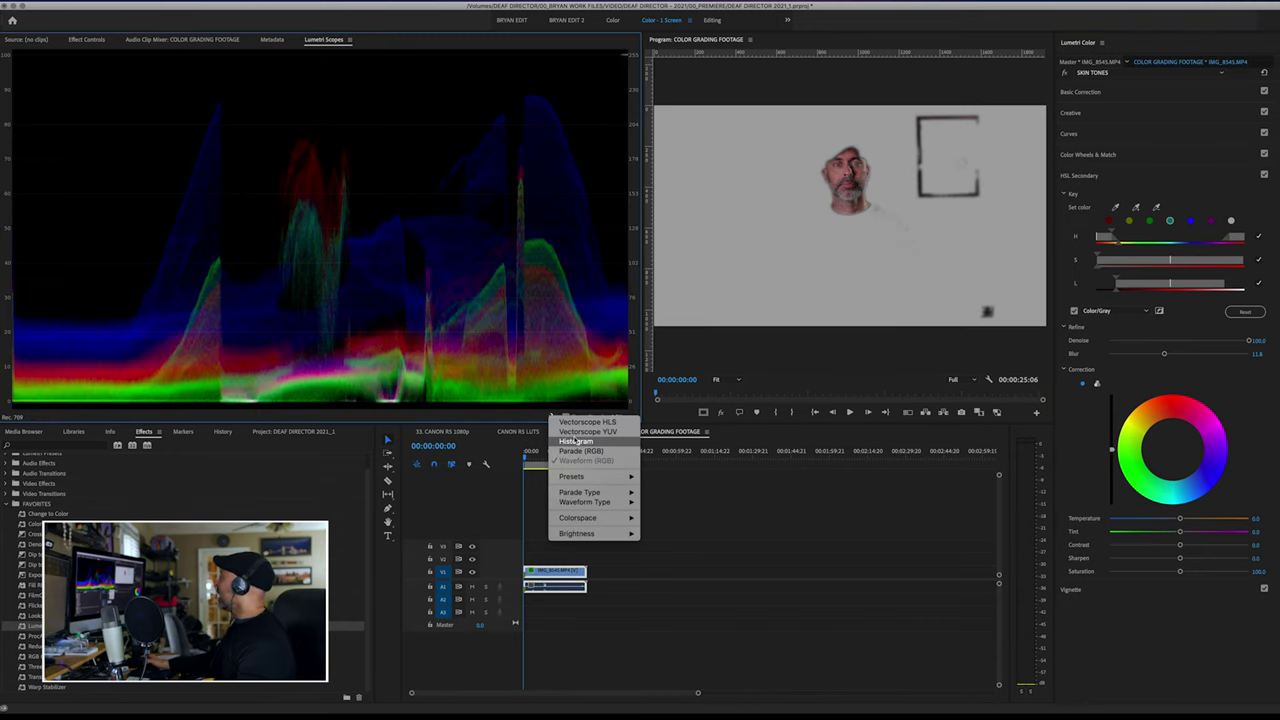
click(576, 435)
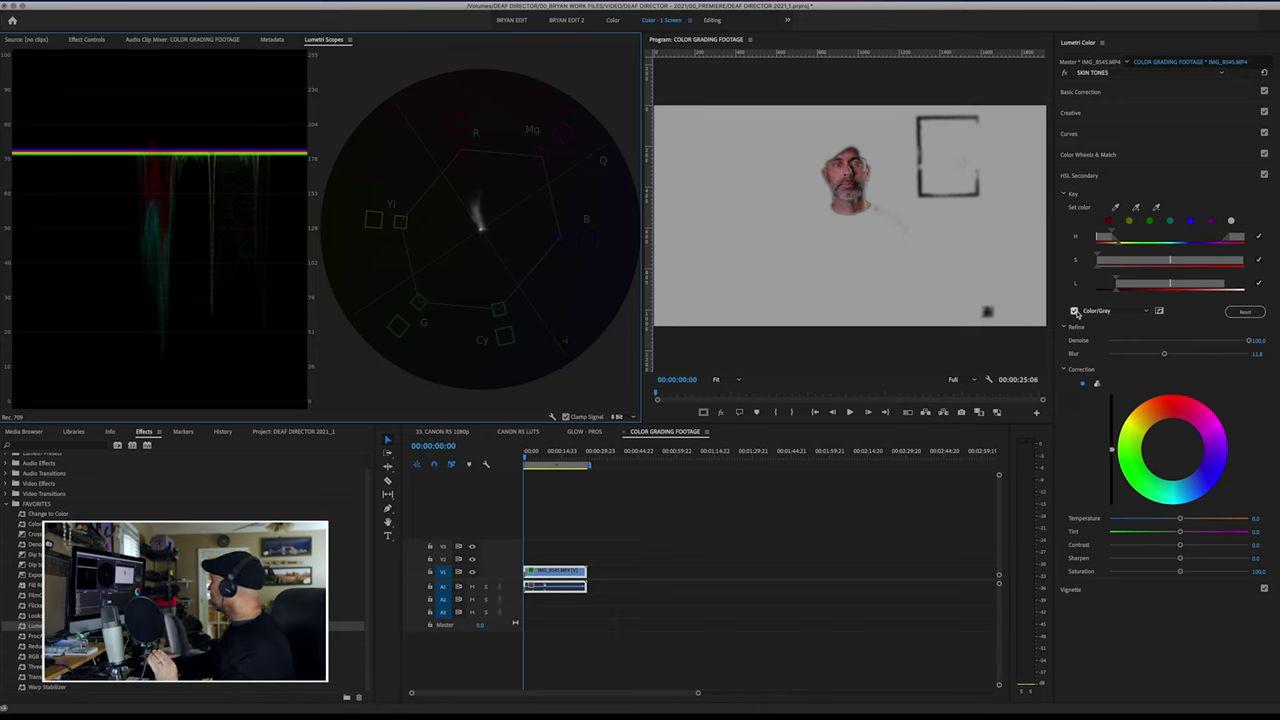
- Compare the vectorscope trace with the Color/Gray mask hidden and shown, and leave the mask hidden
click(1075, 311)
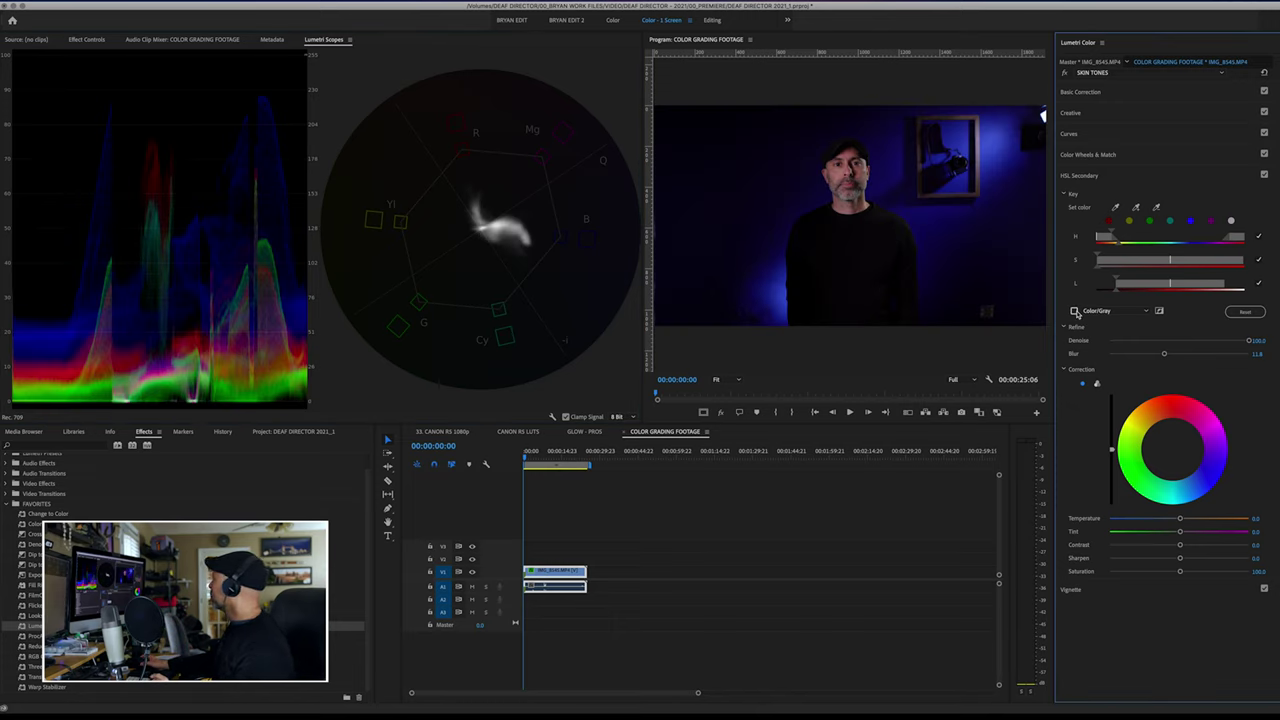
click(1075, 311)
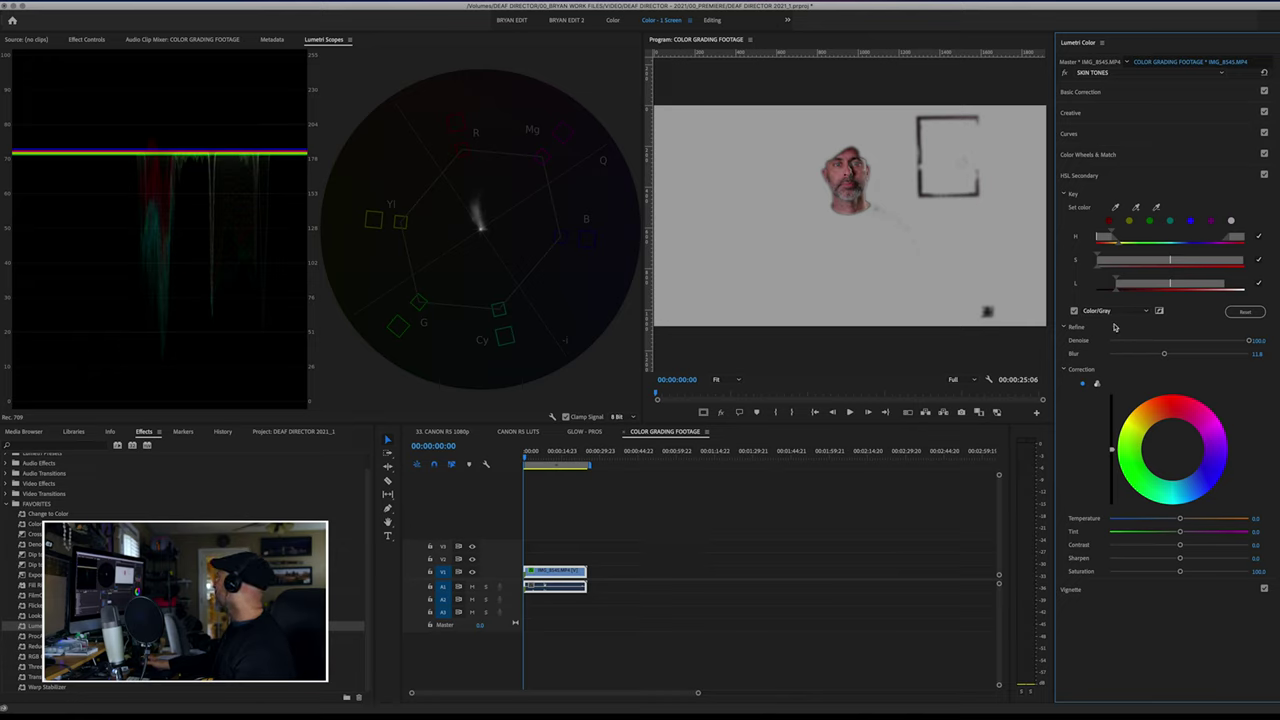
click(1075, 311)
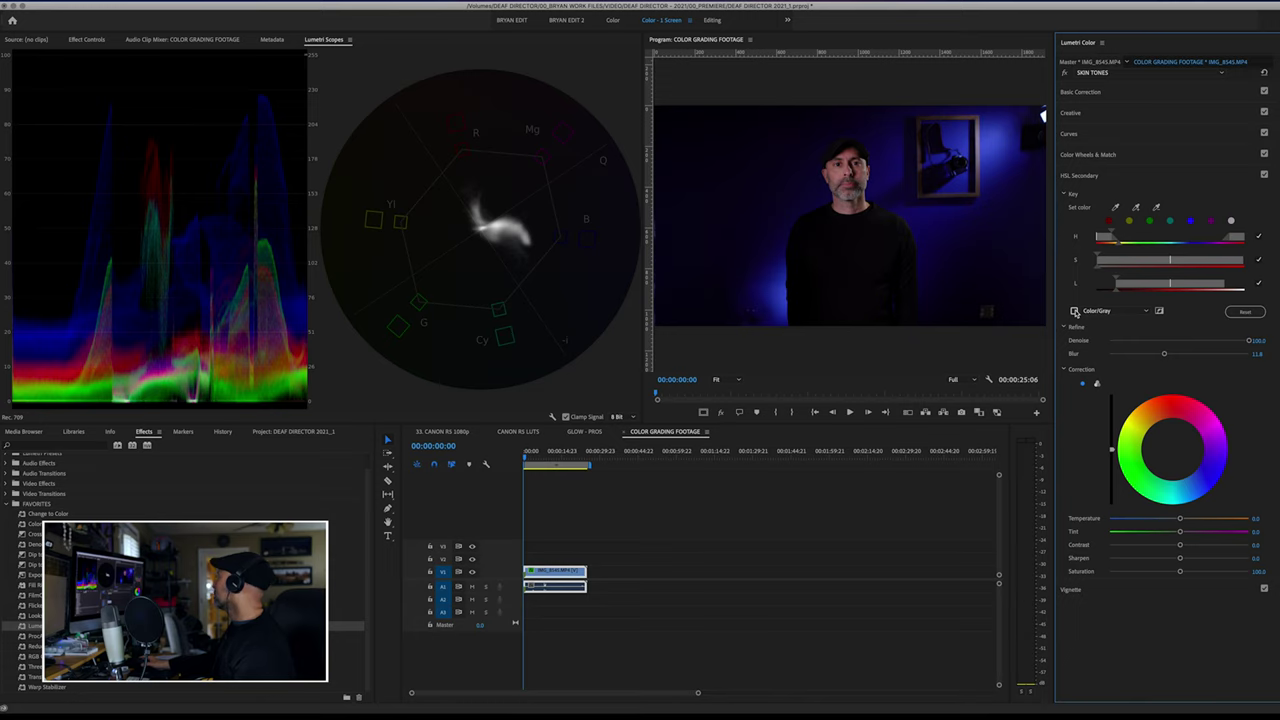
- Lower the HSL Secondary correction's Tint to -10.9 with the Color/Gray mask shown, and hide the mask again
click(1075, 311)
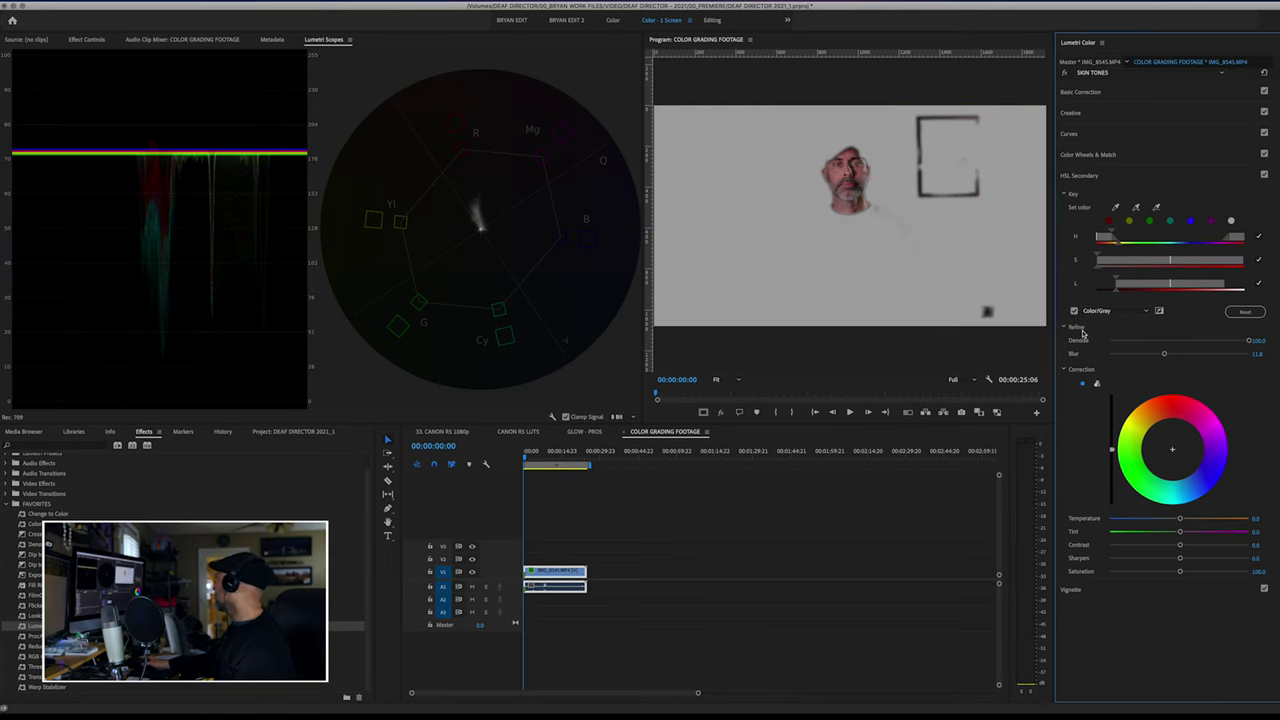
click(1075, 311)
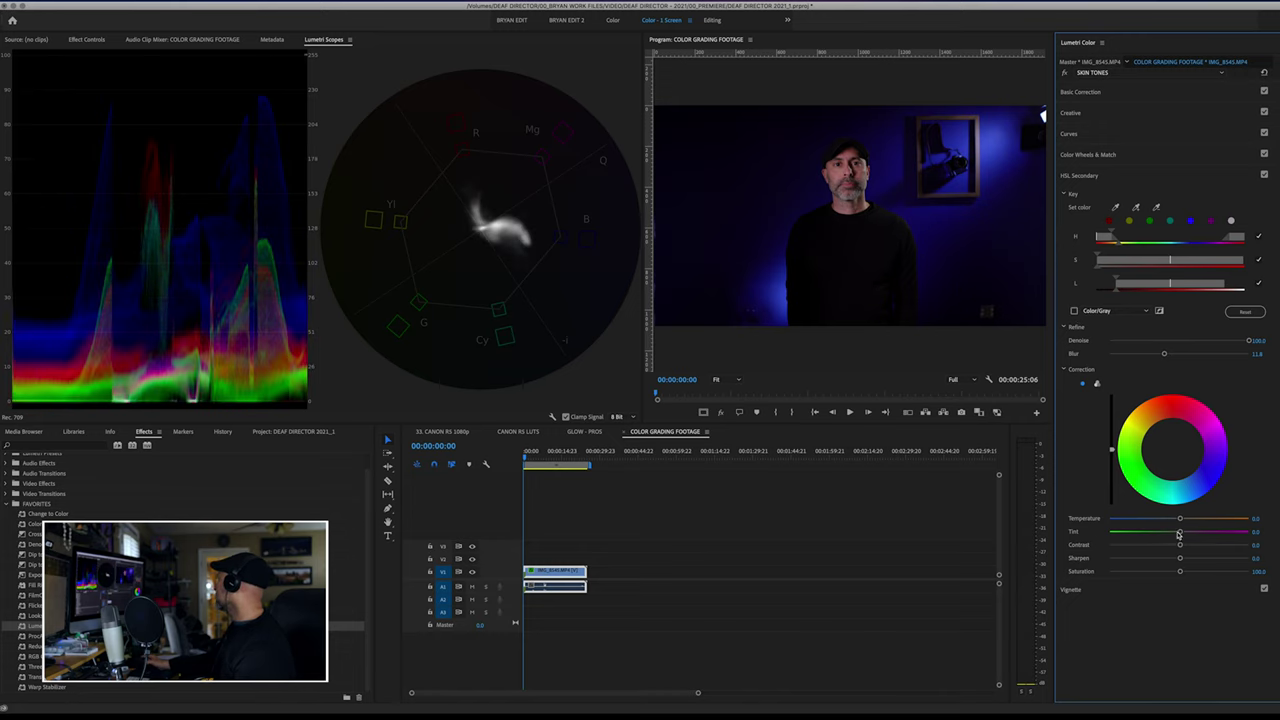
click(1074, 311)
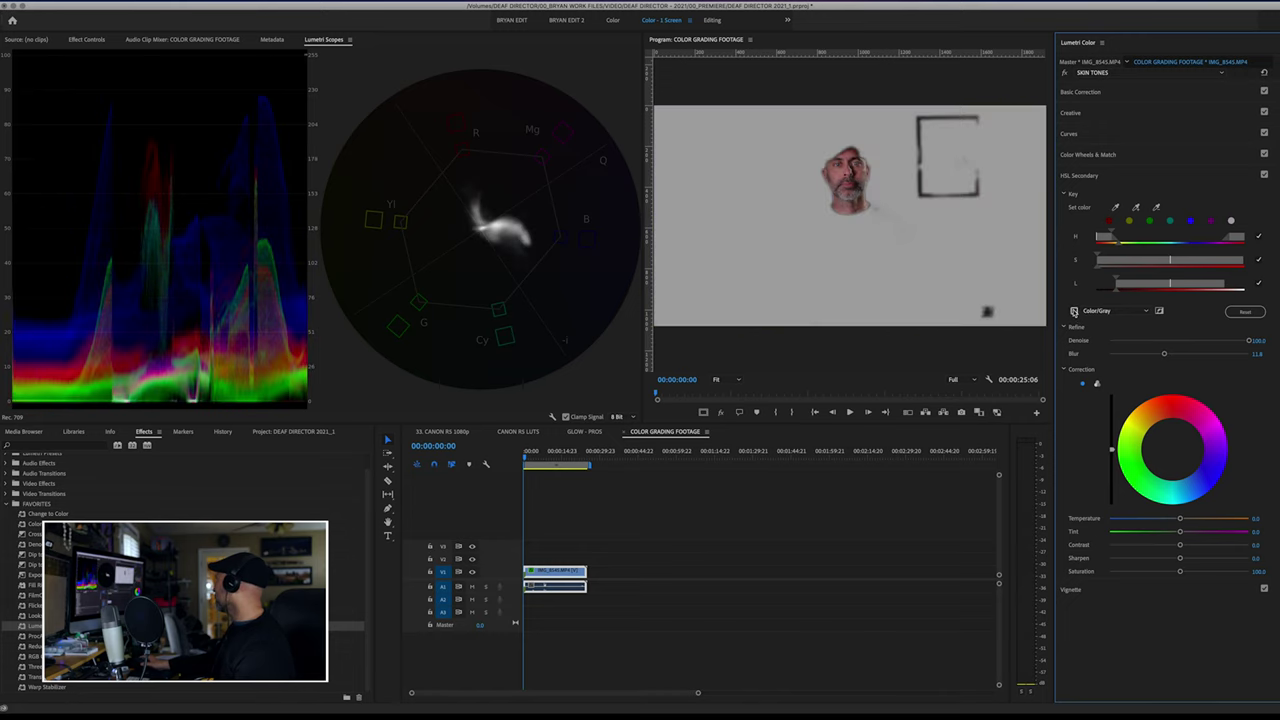
drag(1179, 534, 1171, 534)
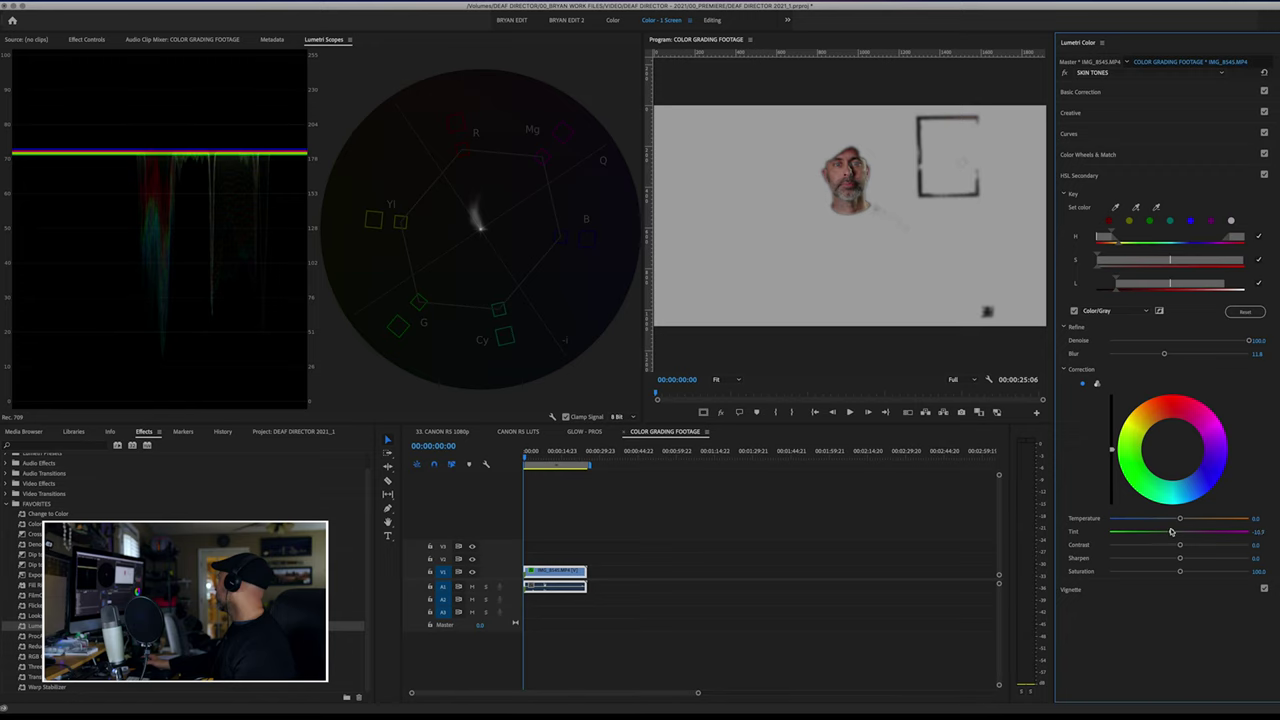
click(1075, 312)
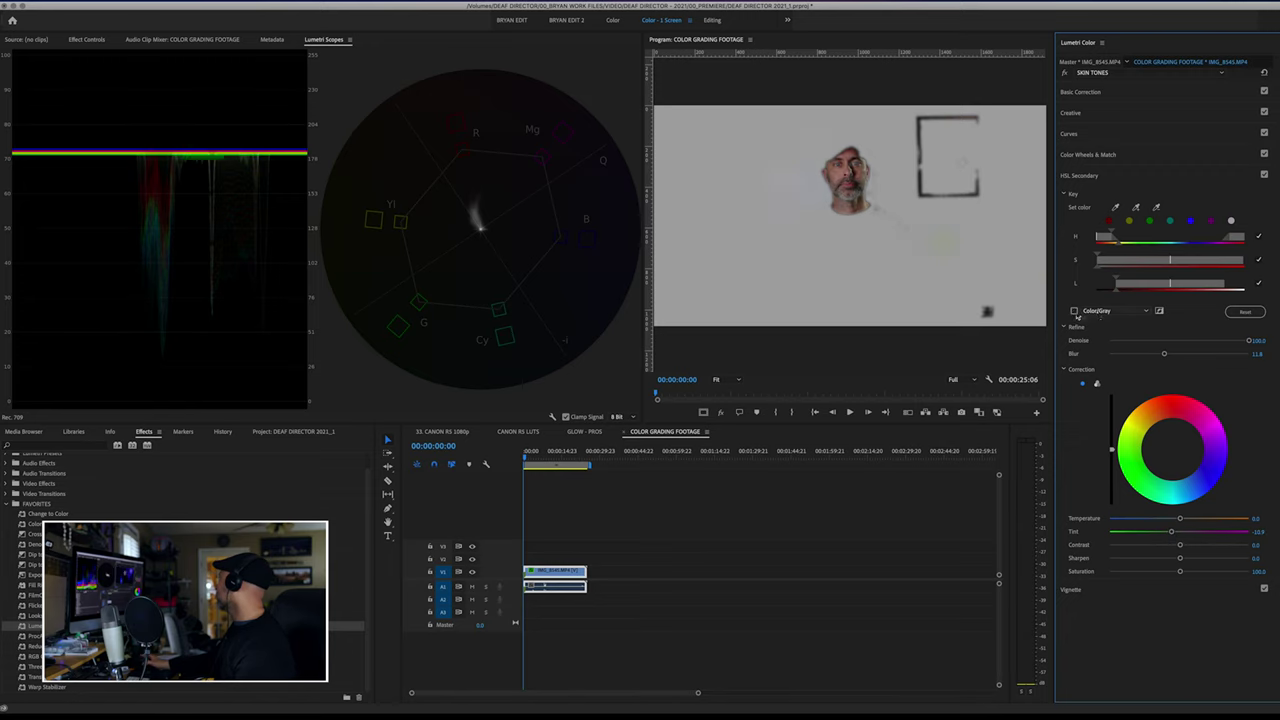
- Compare the skin tones with the HSL Secondary correction off and on, leaving it enabled
click(1264, 177)
click(1264, 177)
click(1264, 176)
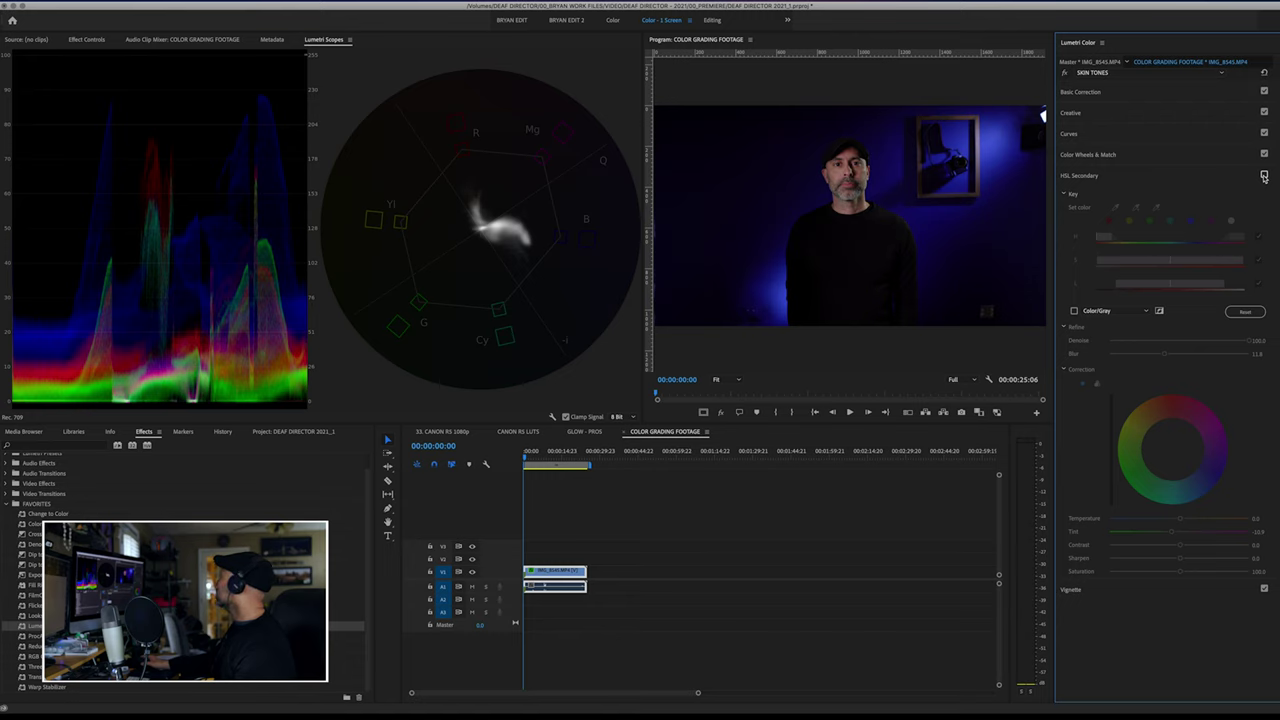
click(1264, 177)
click(1264, 177)
click(1264, 177)
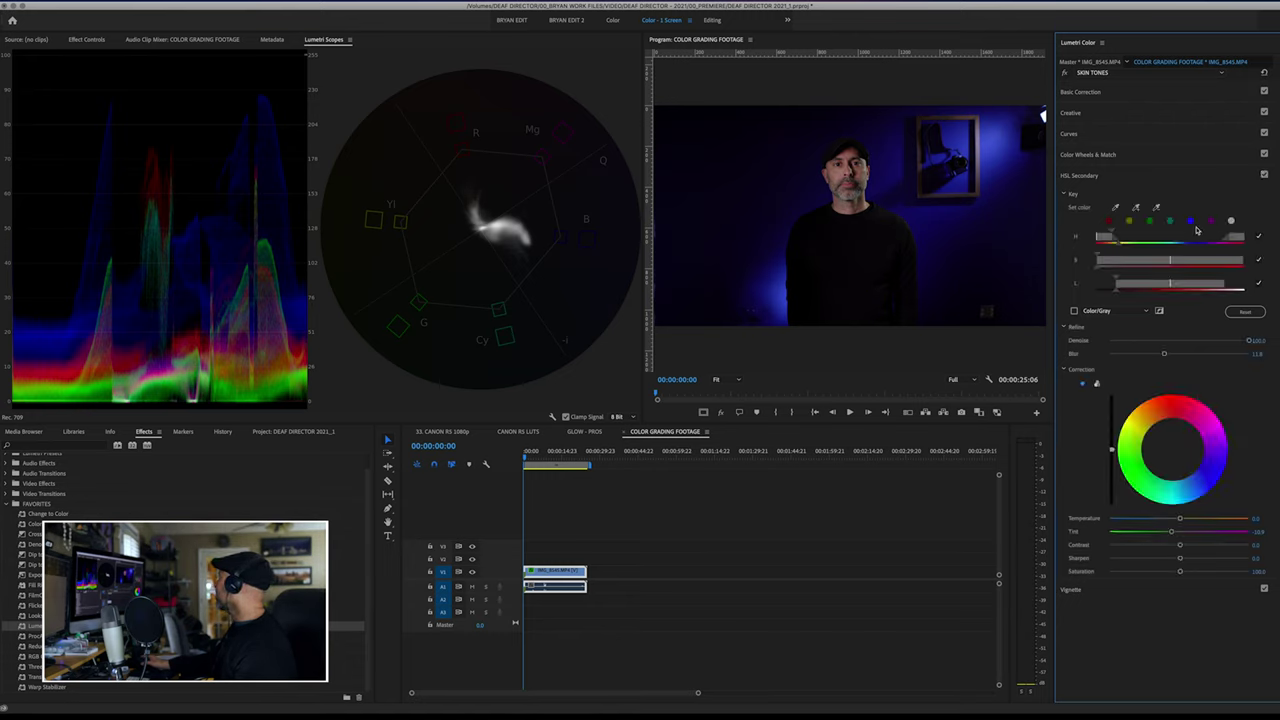
- Switch the skin correction to the three-way colour wheels and set its Tint to -14.6, checking it against the Color/Gray mask
click(1075, 311)
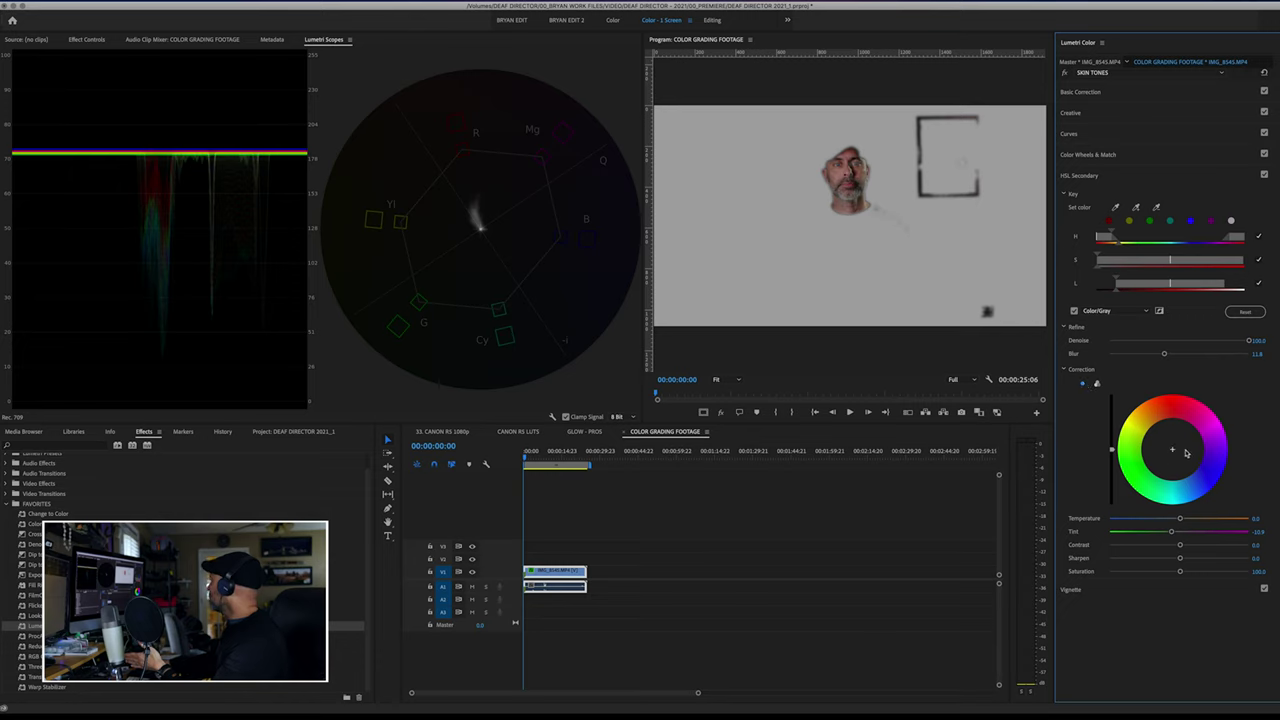
click(1098, 384)
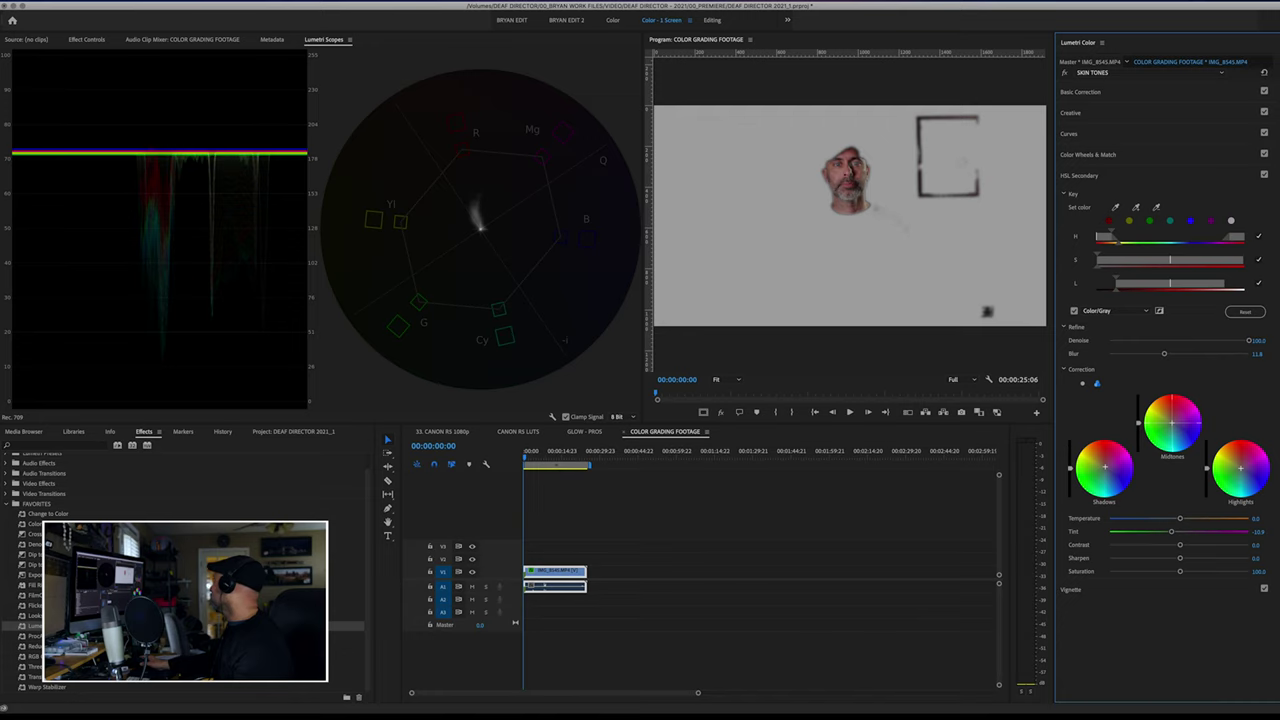
drag(1171, 531, 1168, 534)
click(1072, 314)
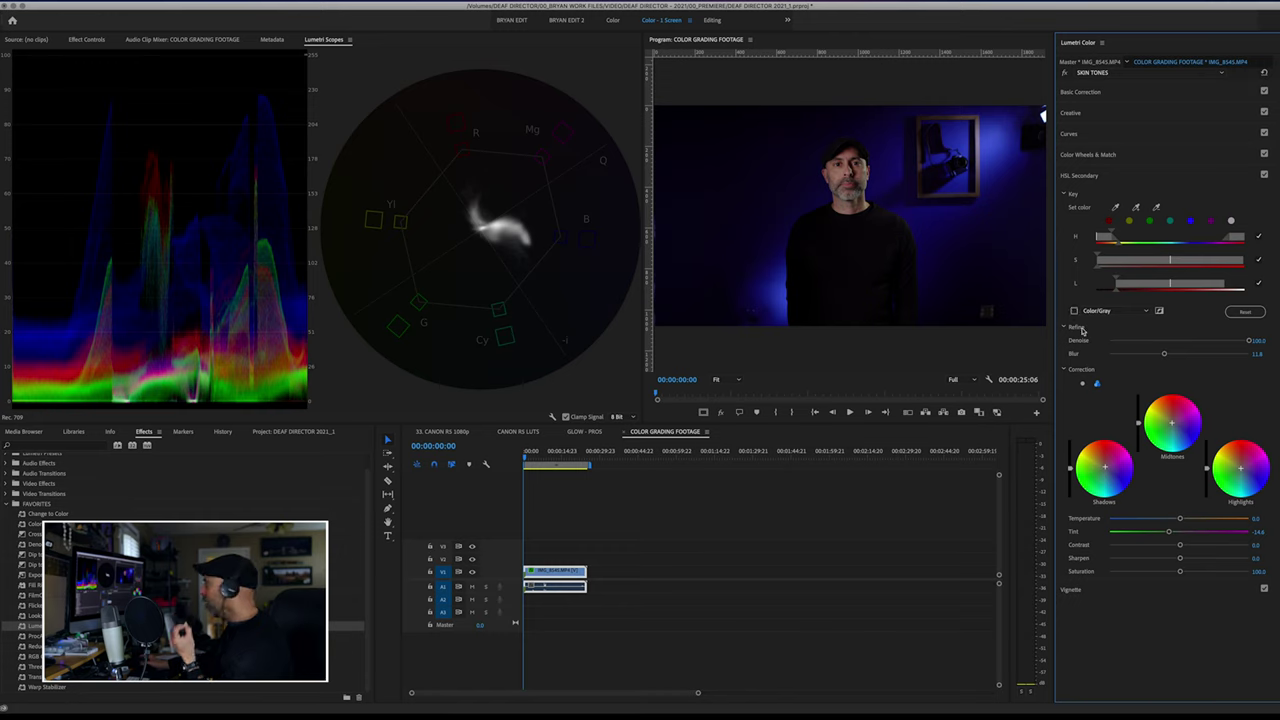
- Set the skin correction's Saturation to 94.9, Contrast to 8.8 and Tint to -7.3
drag(1181, 571, 1176, 573)
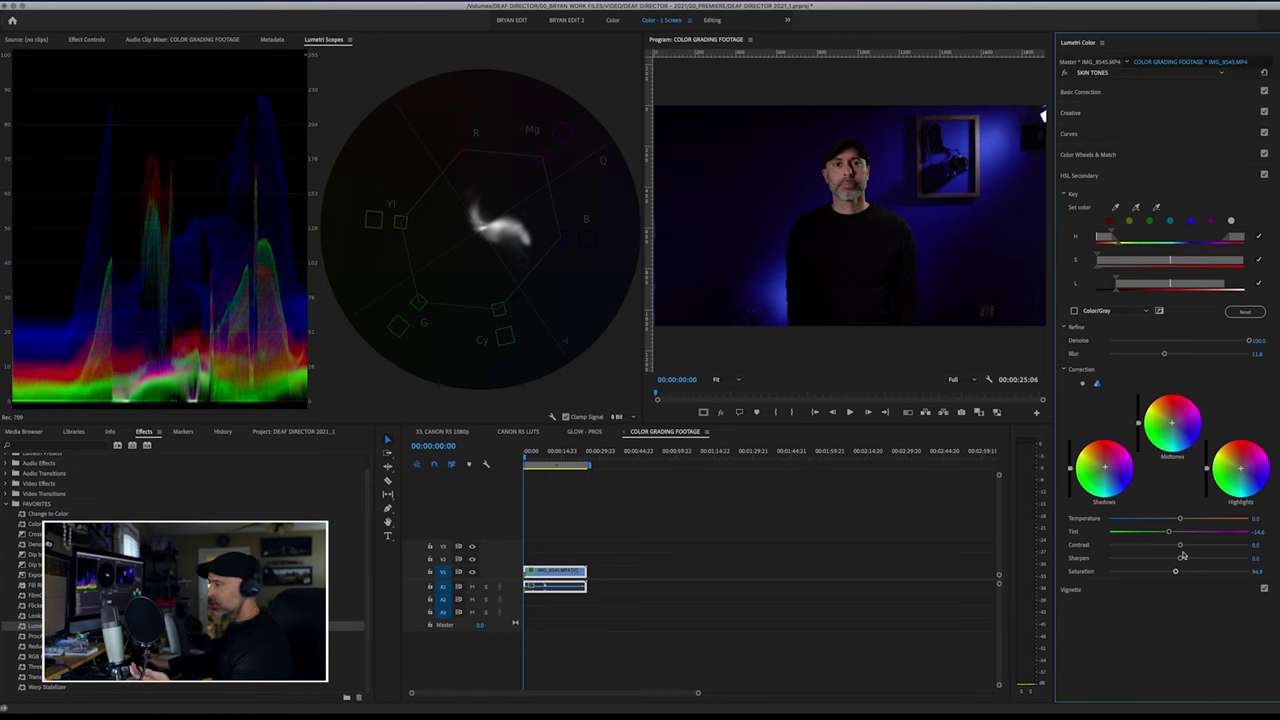
drag(1181, 546, 1184, 548)
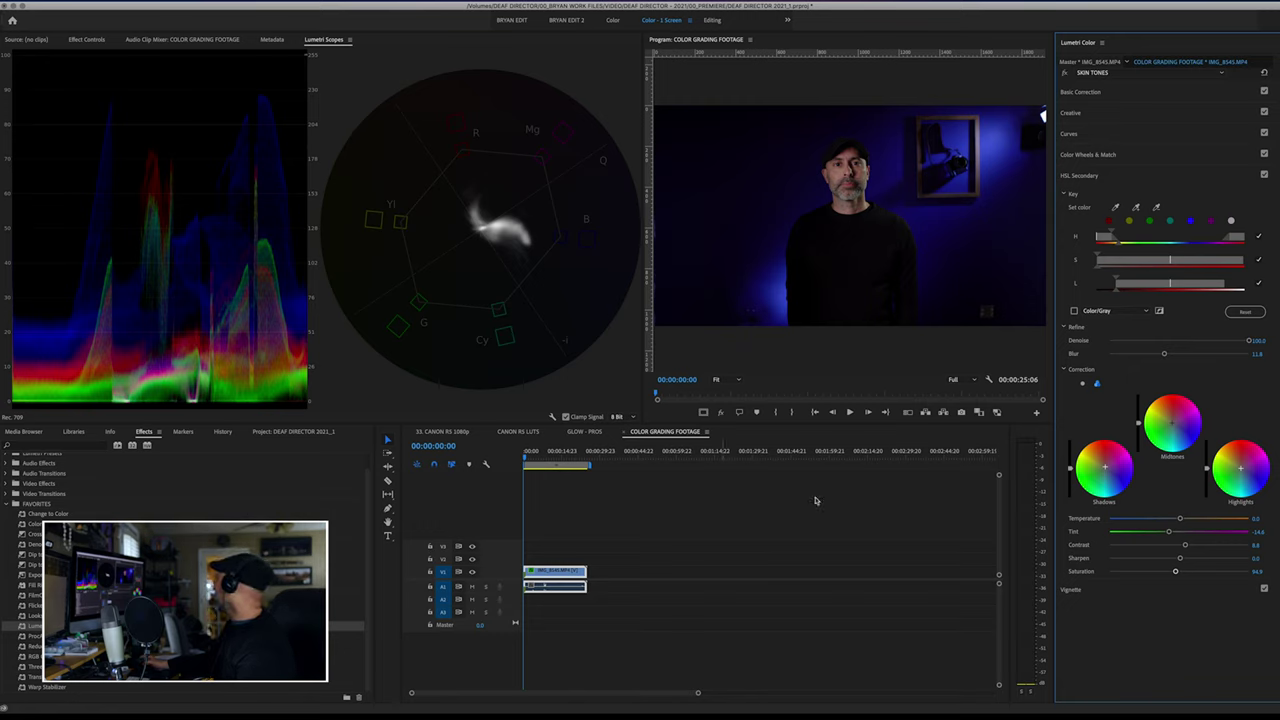
drag(1172, 536, 1174, 536)
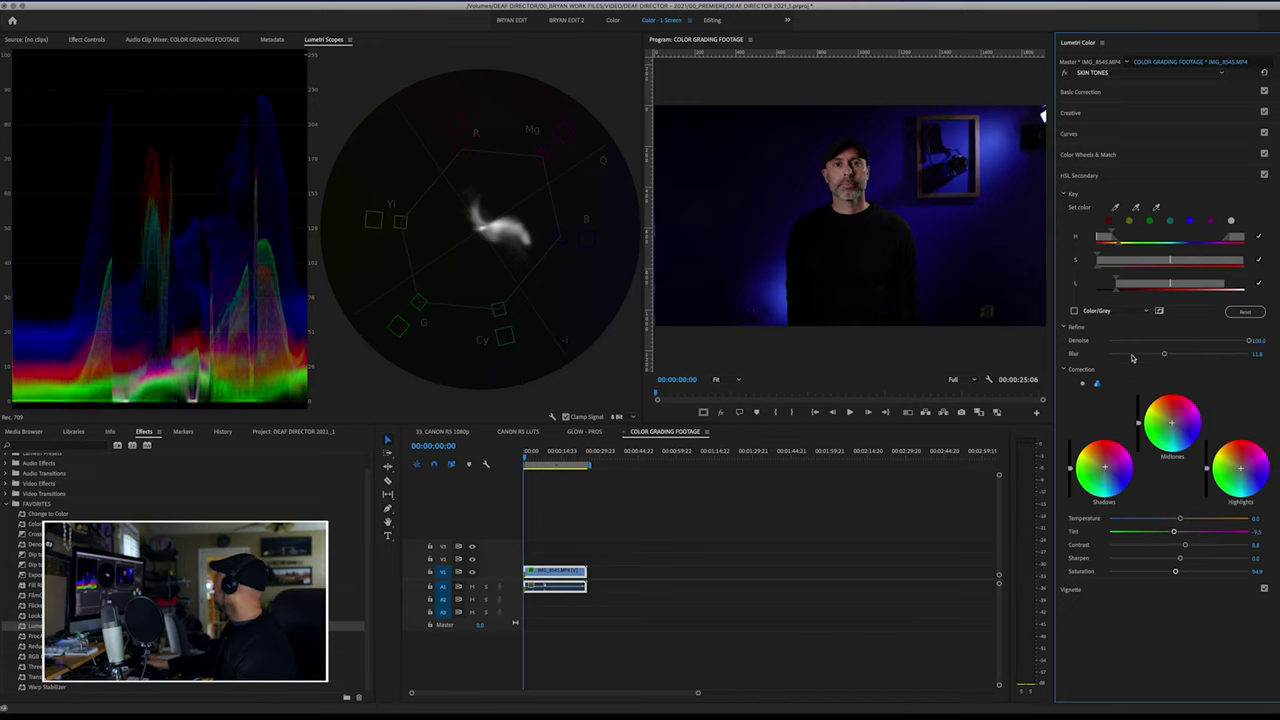
- Examine the isolated skin on the vectorscope by repeatedly showing and hiding the Color/Gray mask, leaving it hidden
click(1074, 311)
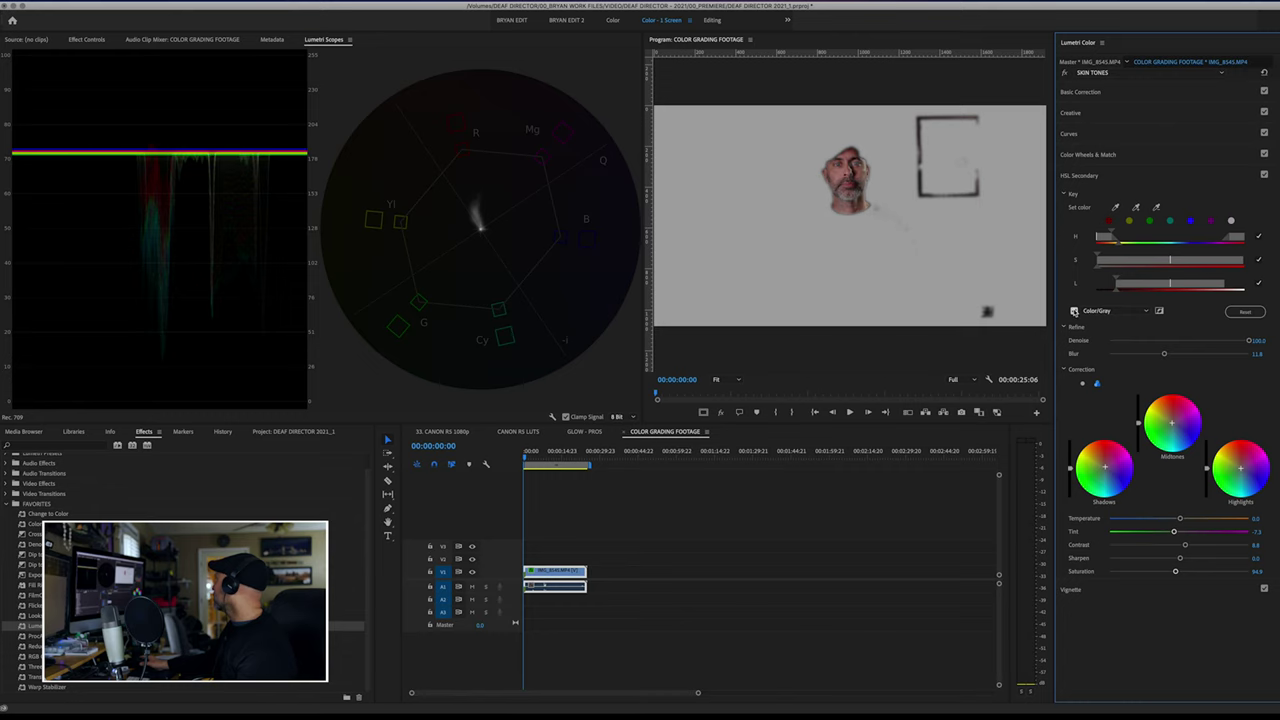
click(1074, 311)
click(1074, 311)
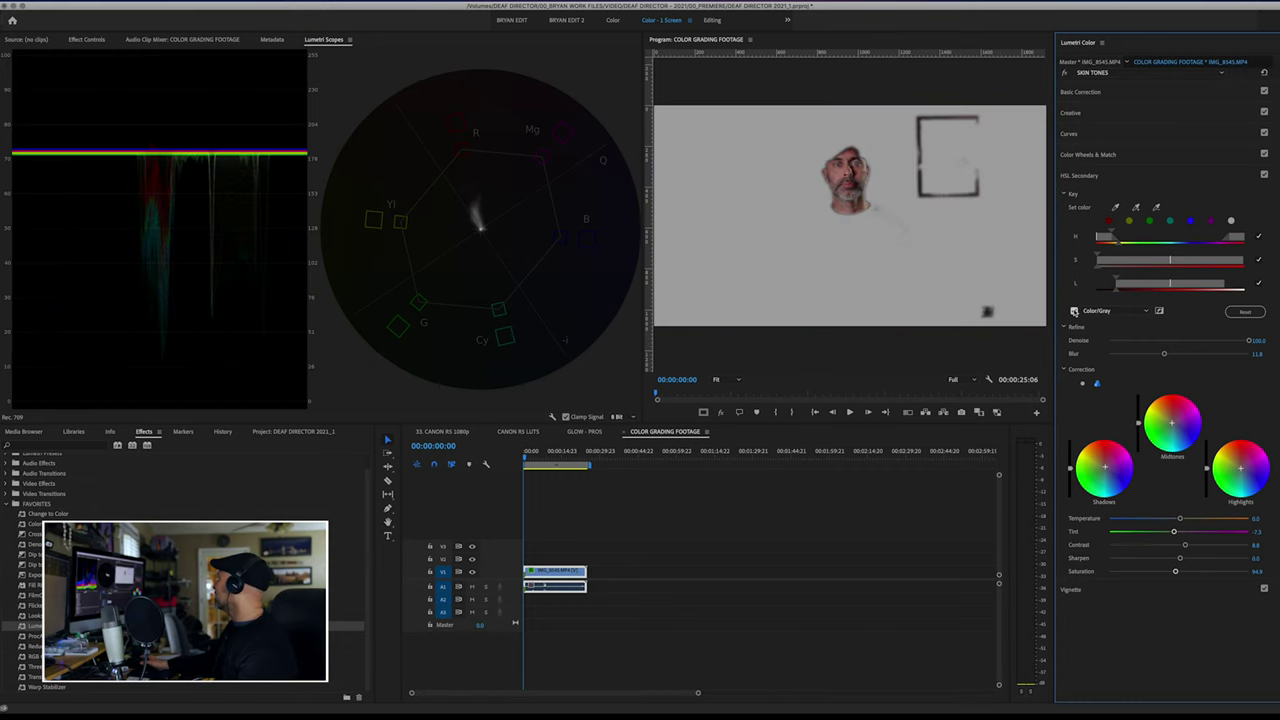
click(1074, 311)
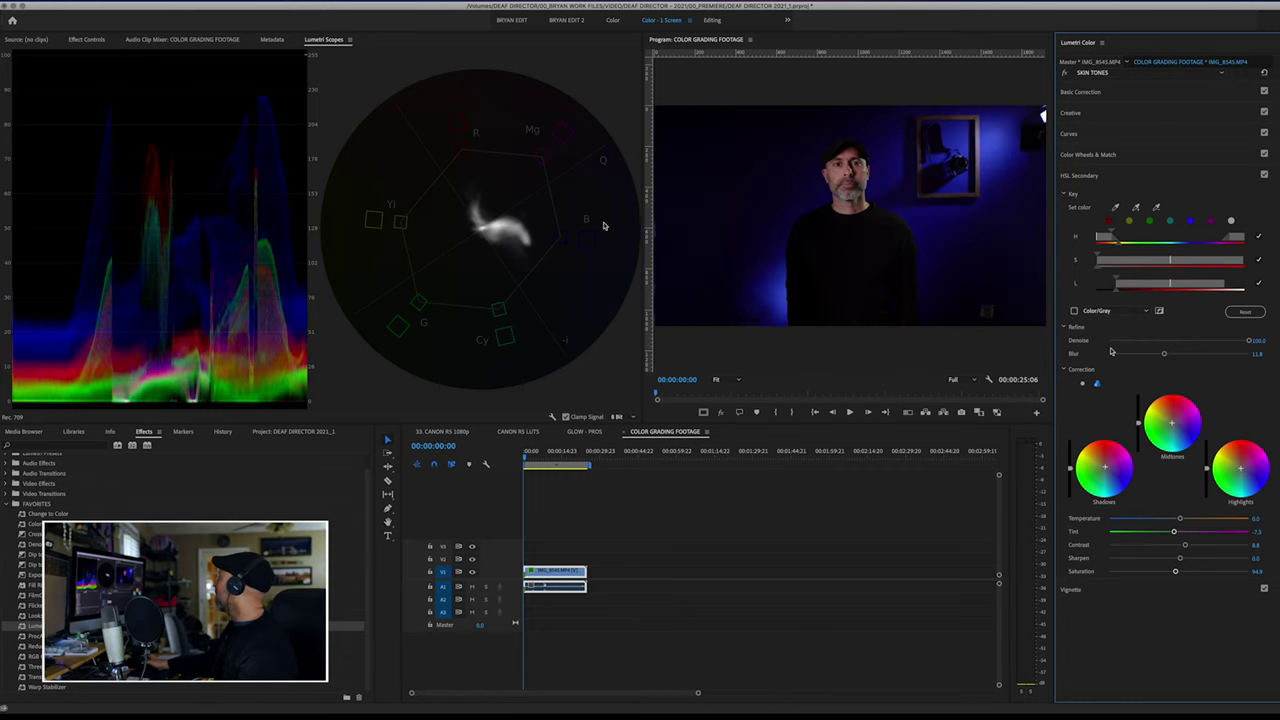
click(1074, 311)
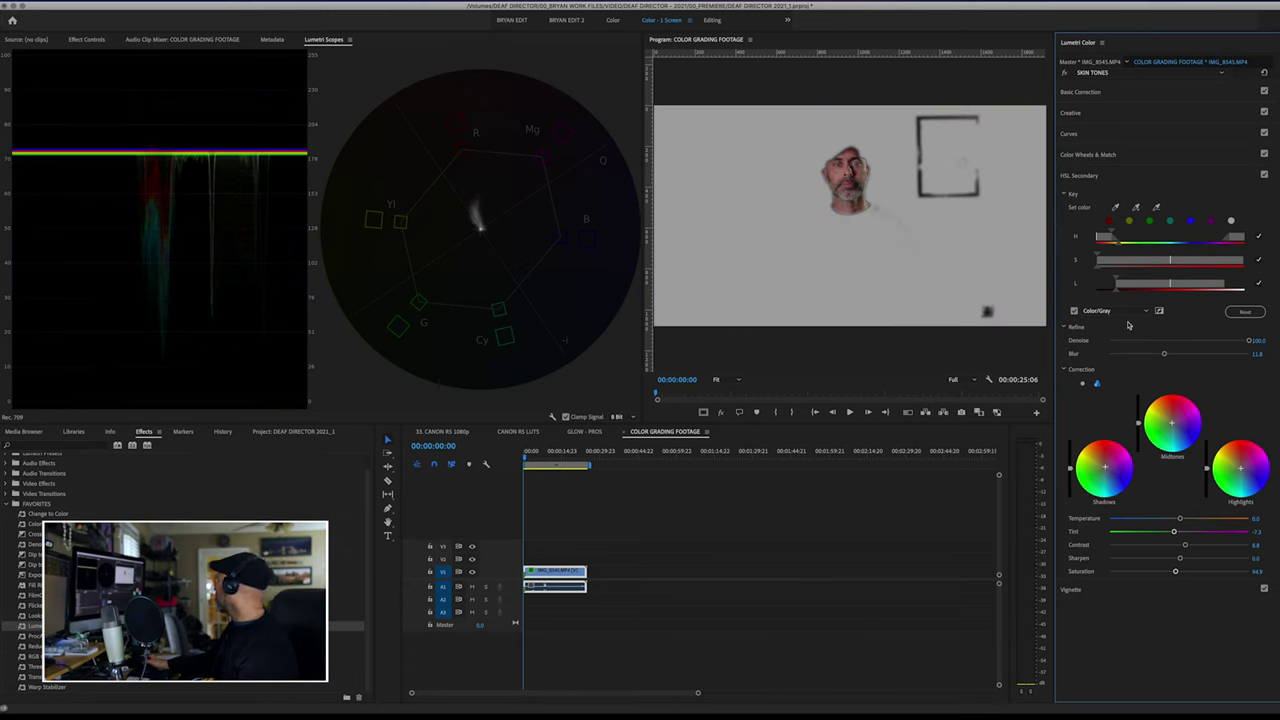
click(1074, 311)
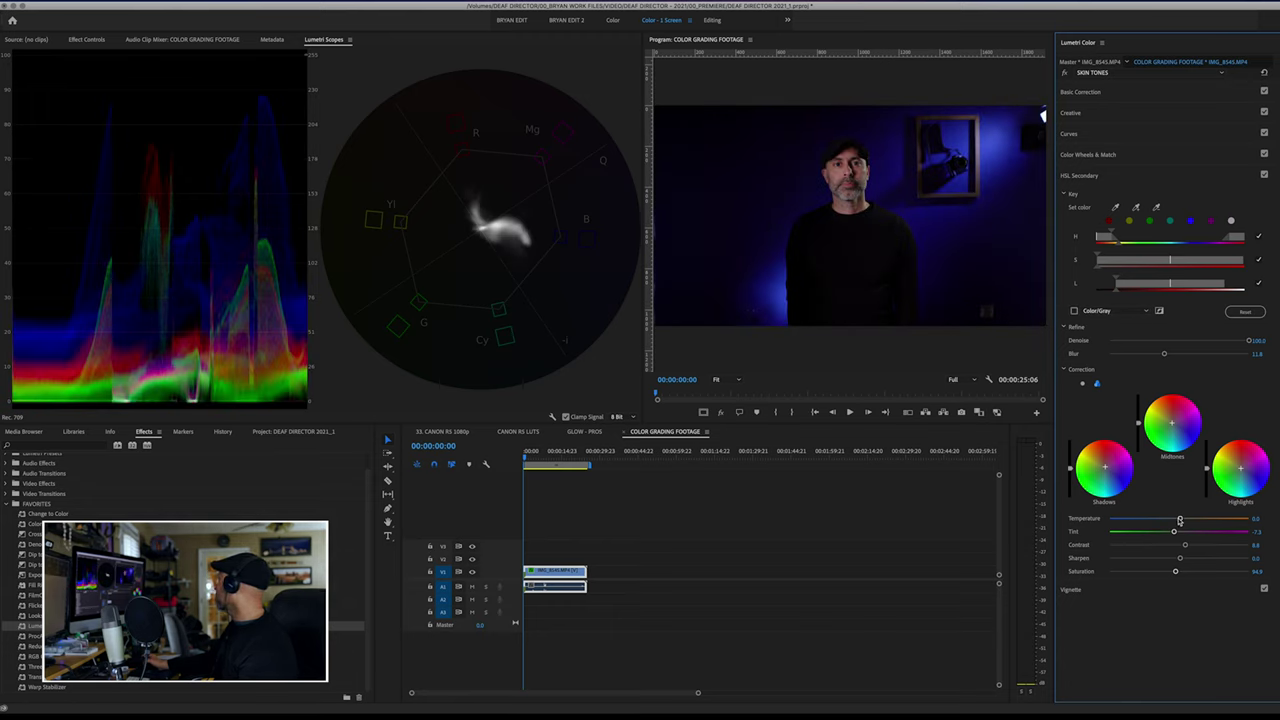
- Warm the skin correction by setting Temperature to 11.7 with the Color/Gray mask shown, and hide the mask
click(1074, 311)
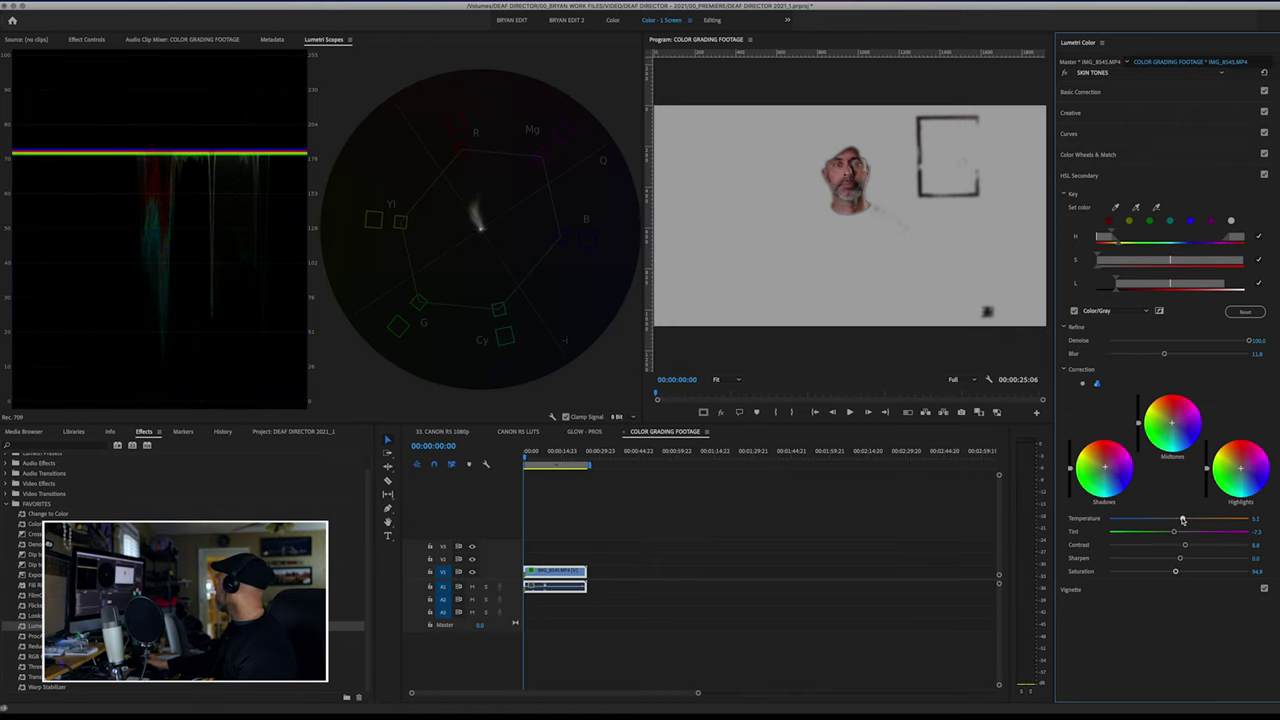
drag(1183, 519, 1187, 519)
click(1075, 311)
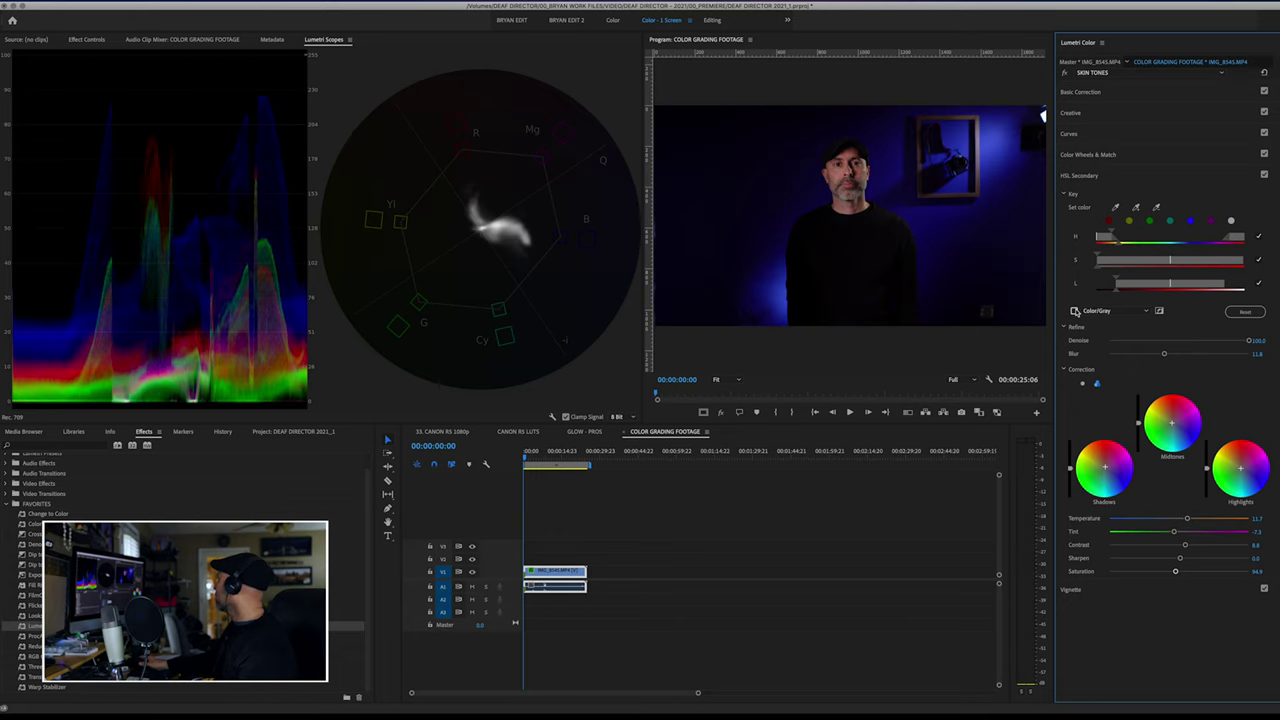
- Compare the warmed skin with the HSL Secondary correction disabled and enabled, leaving it on
click(1264, 176)
click(1264, 176)
click(1264, 176)
click(1264, 176)
- Reduce the skin correction's Saturation to 85.4 and check it with the Color/Gray mask shown and hidden
drag(1172, 574, 1170, 574)
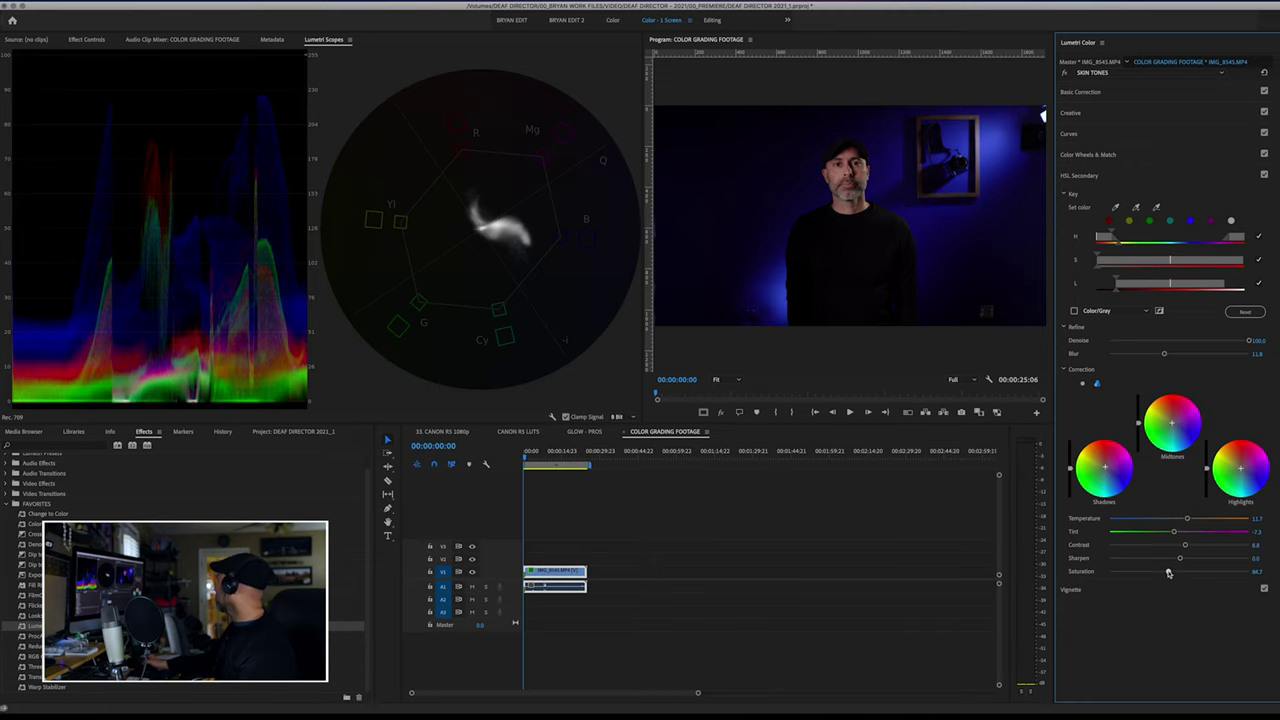
click(1075, 311)
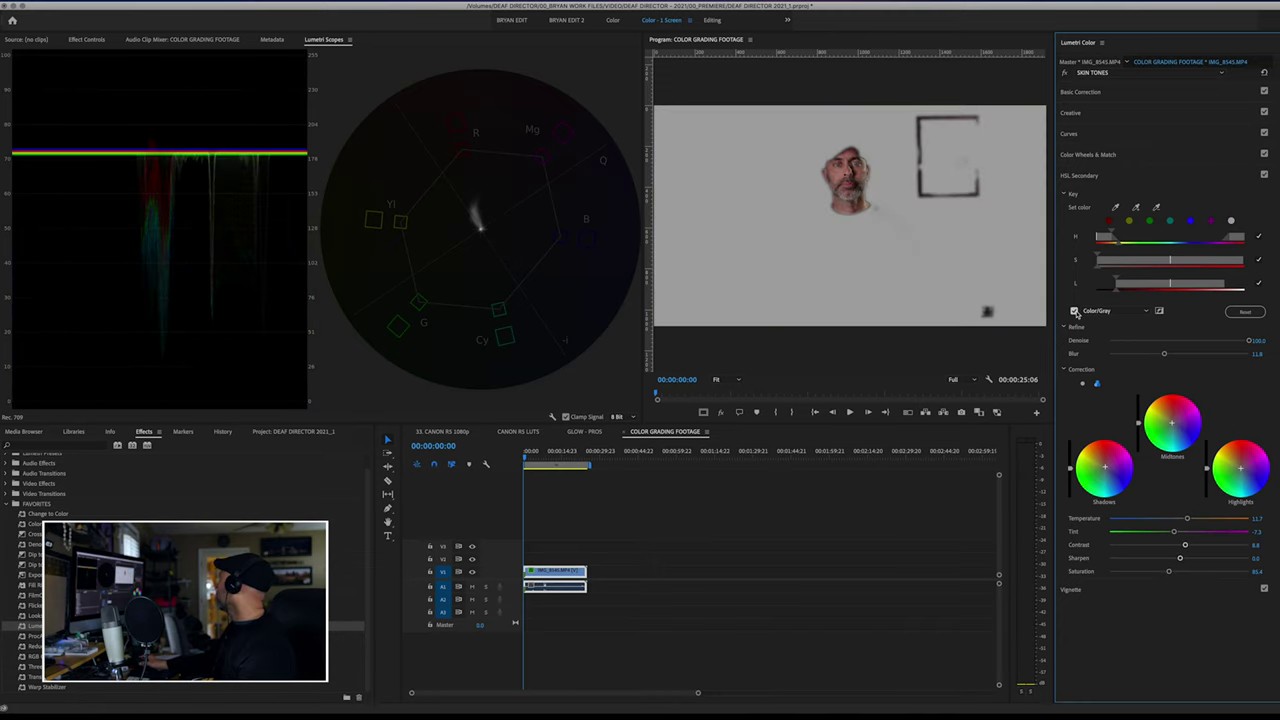
click(1075, 311)
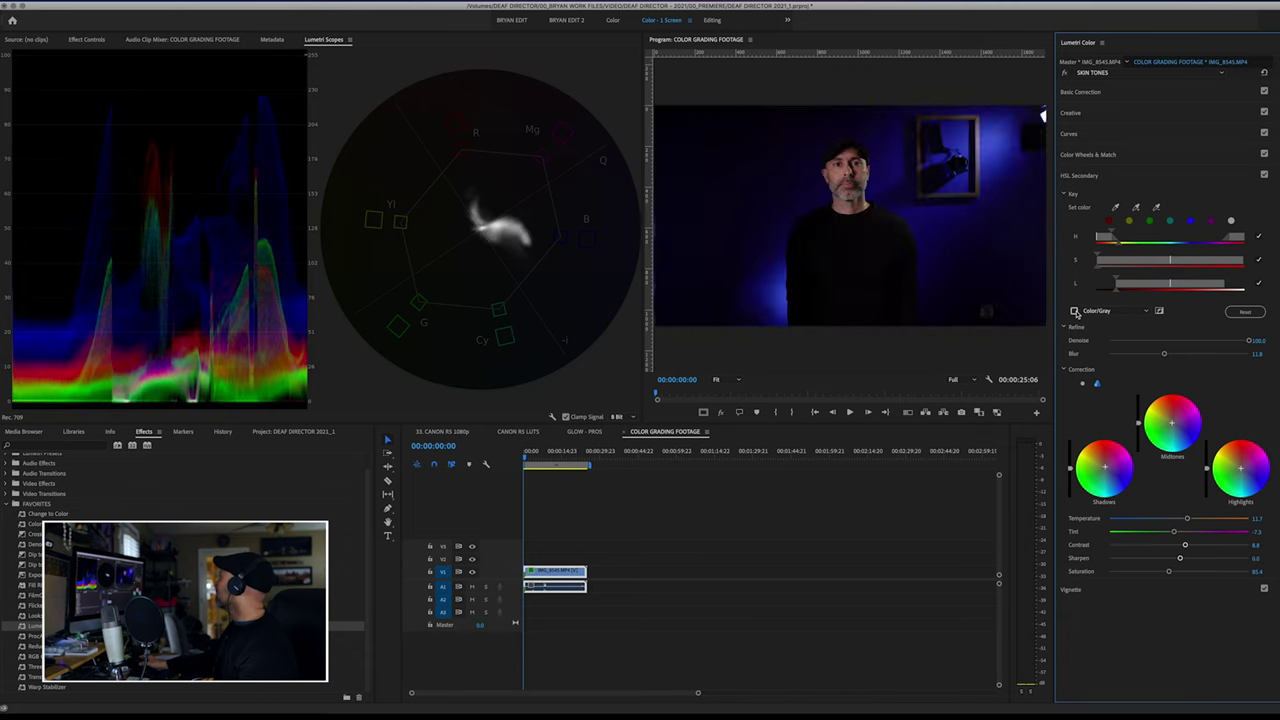
click(1075, 311)
click(1075, 311)
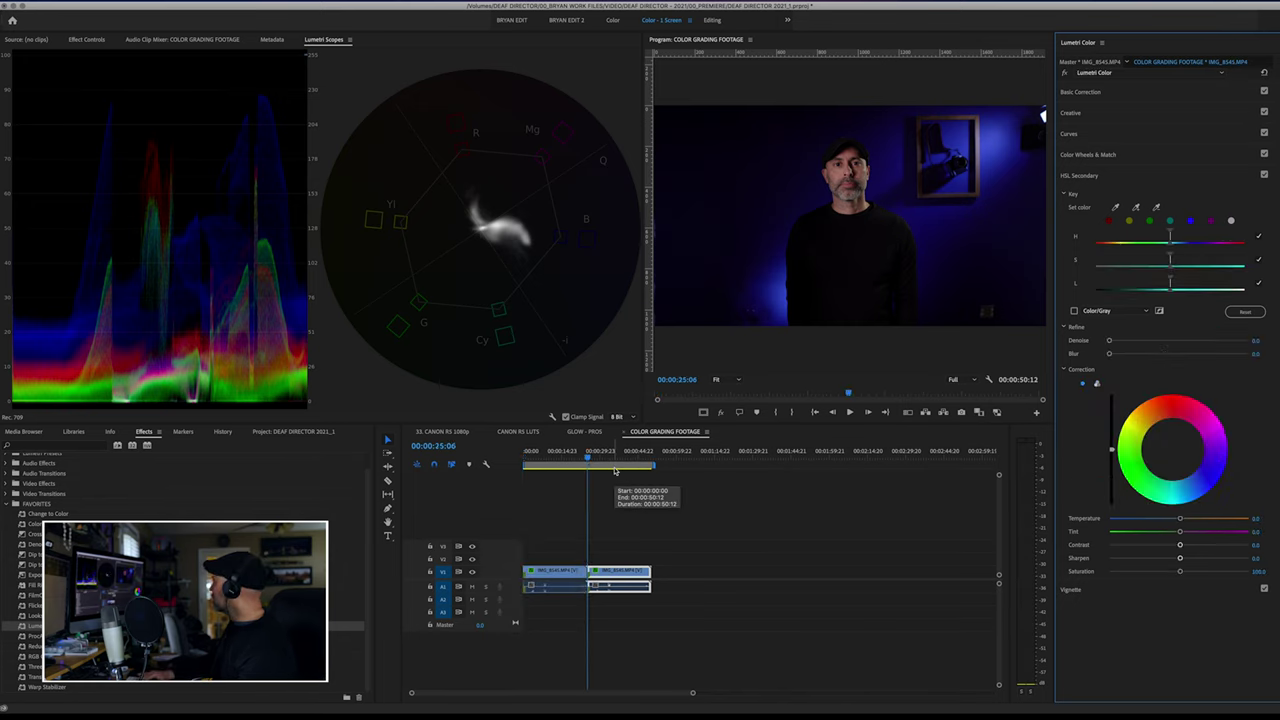
- Compare the graded clip with its ungraded duplicate by jumping between their edit points, and play the sequence in the maximized Program monitor
key(Up)
key(Down)
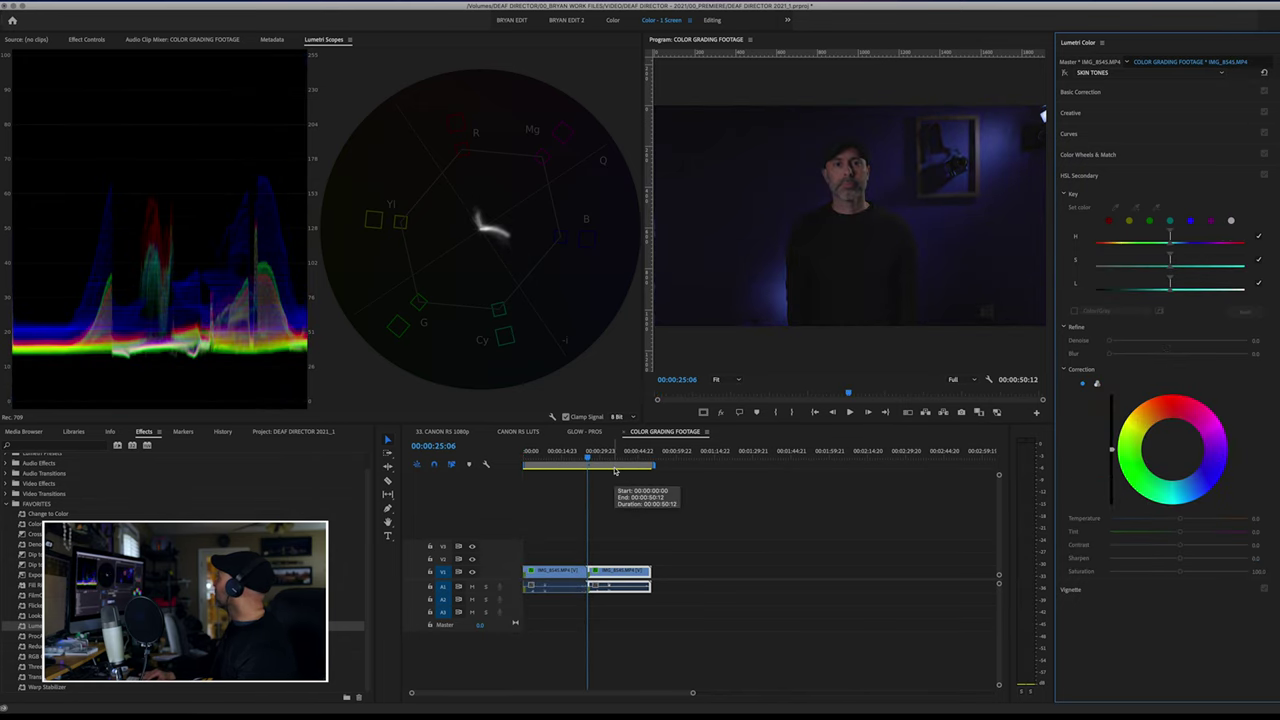
key(Up)
click(741, 94)
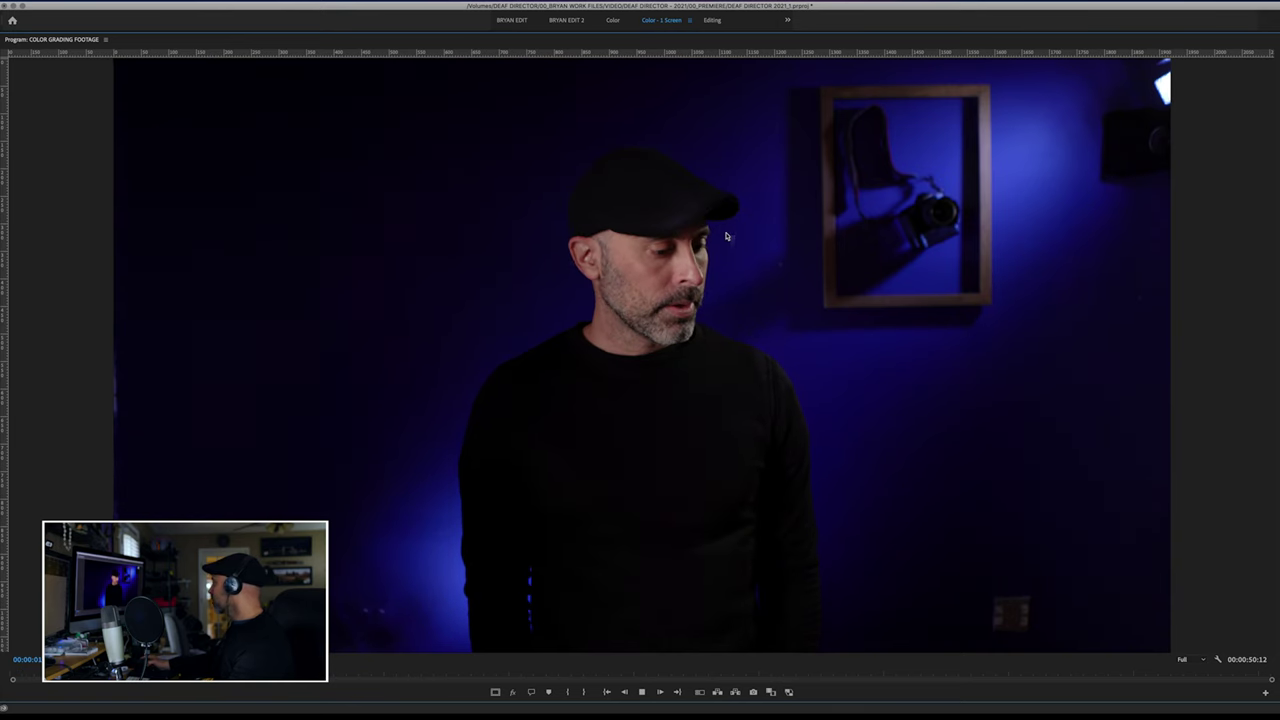
key(space)
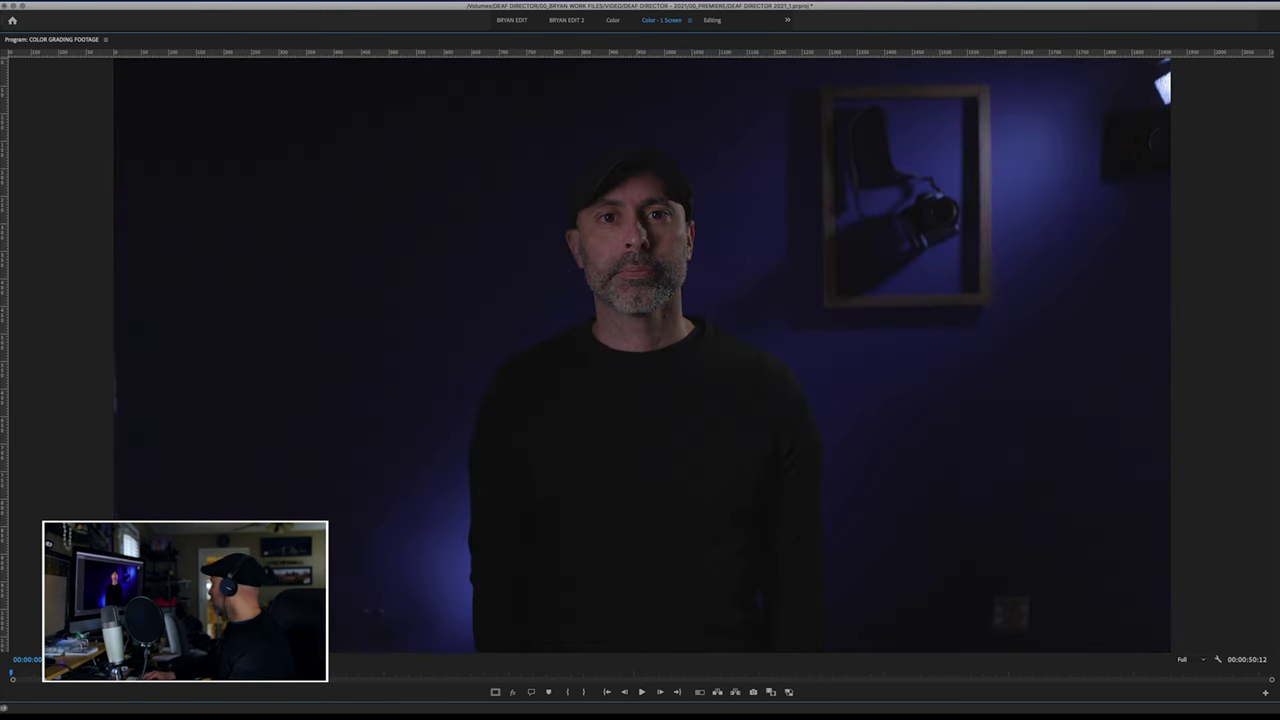